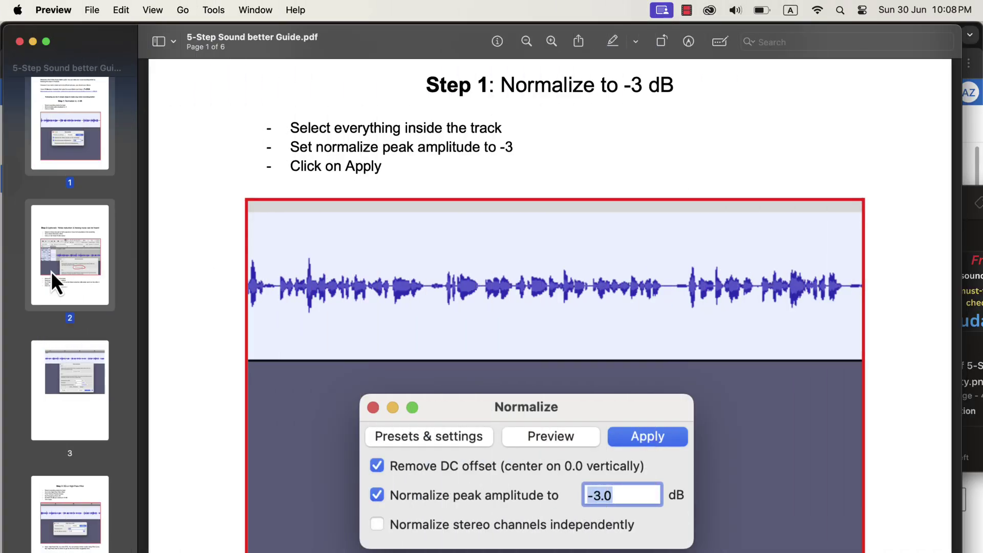
Go to page 2 of the guide in Preview and scroll through Step 2.
left_click(52, 272)
scroll(204, 379, "down", 7)
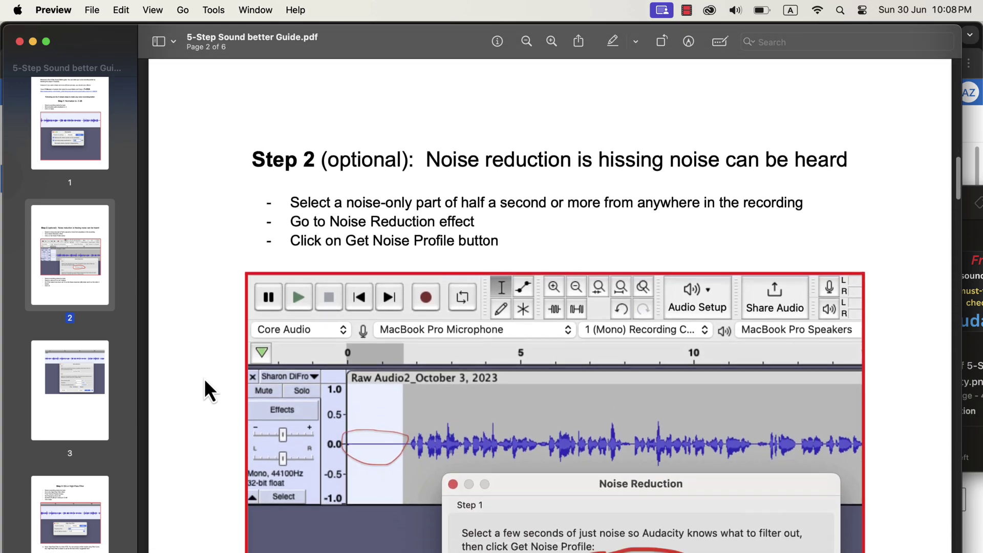
scroll(205, 379, "down", 3)
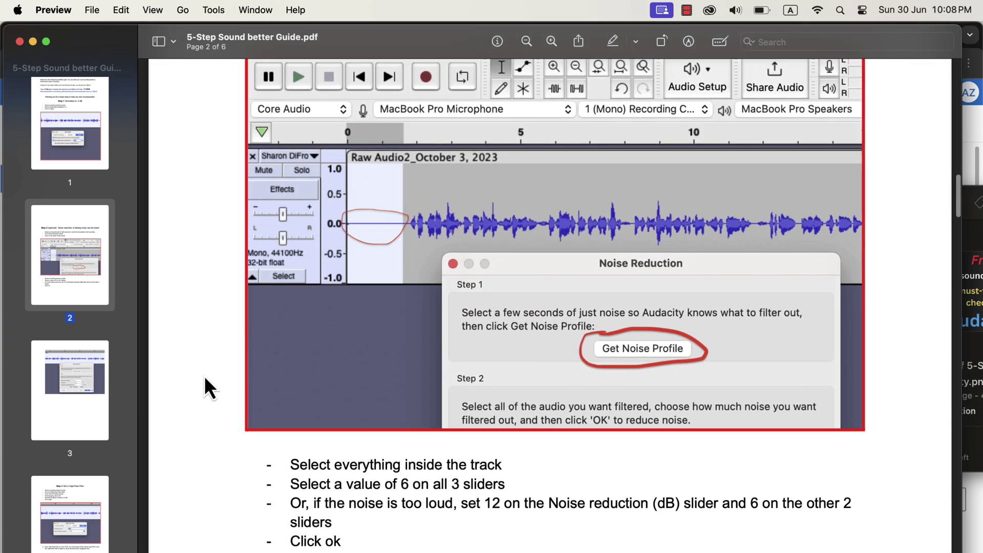
scroll(204, 376, "down", 3)
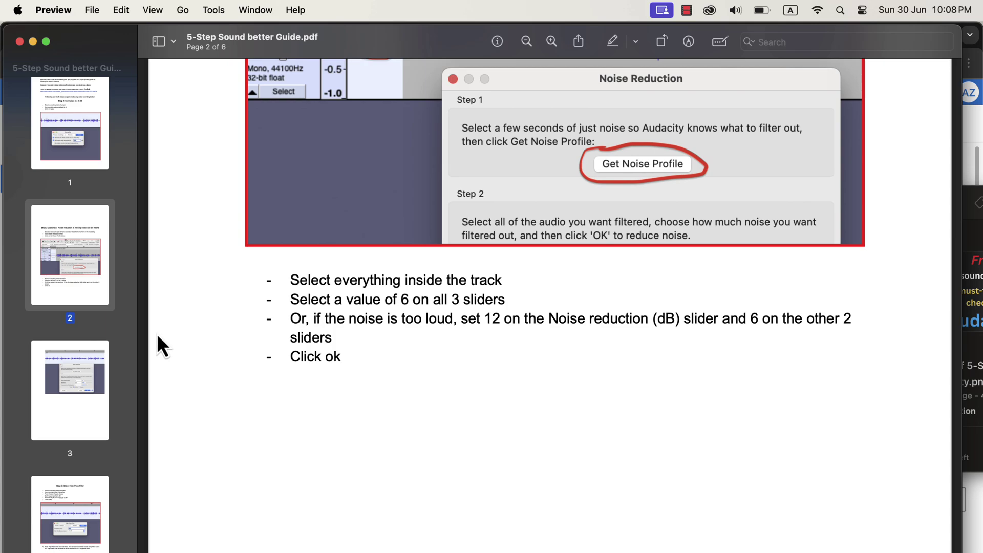
Go to page 3 and scroll down to the Noise Reduction dialog image.
left_click(75, 367)
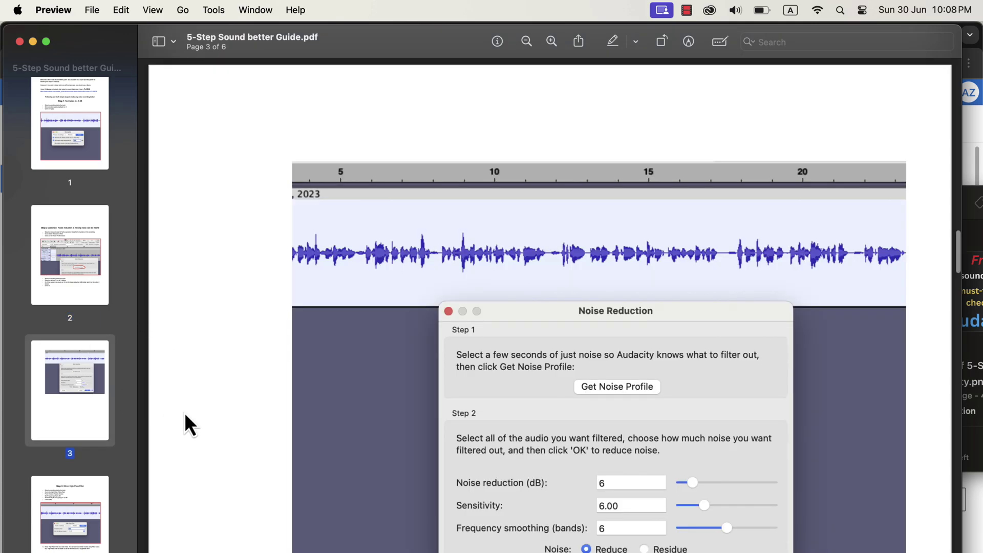
scroll(184, 412, "down", 3)
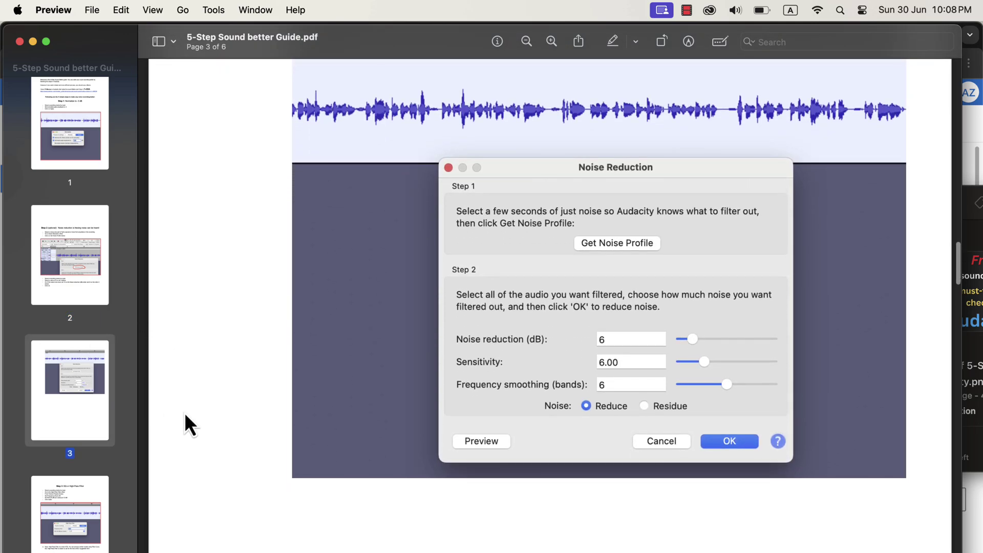
scroll(186, 415, "down", 3)
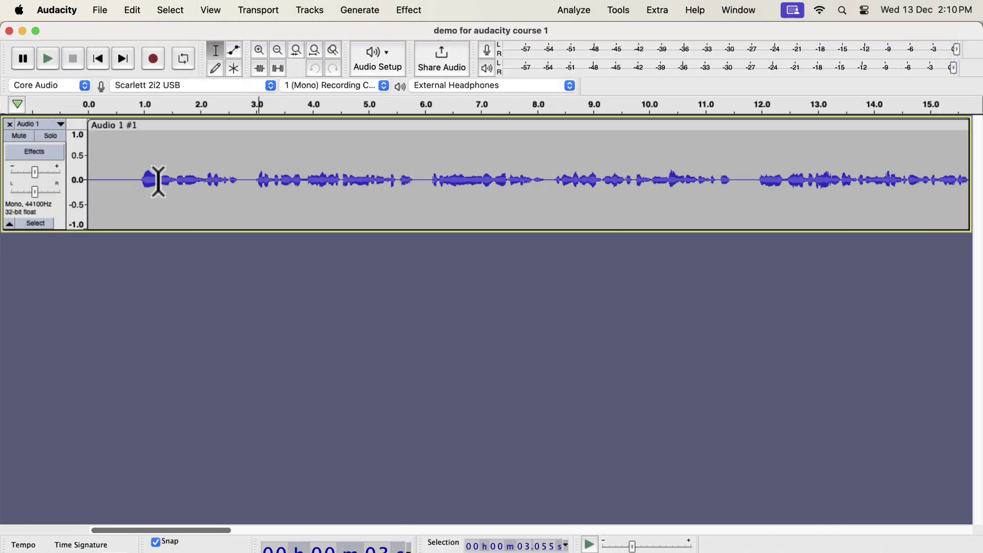
Select all of the voice track and duplicate it with Edit > Duplicate.
left_click(160, 180)
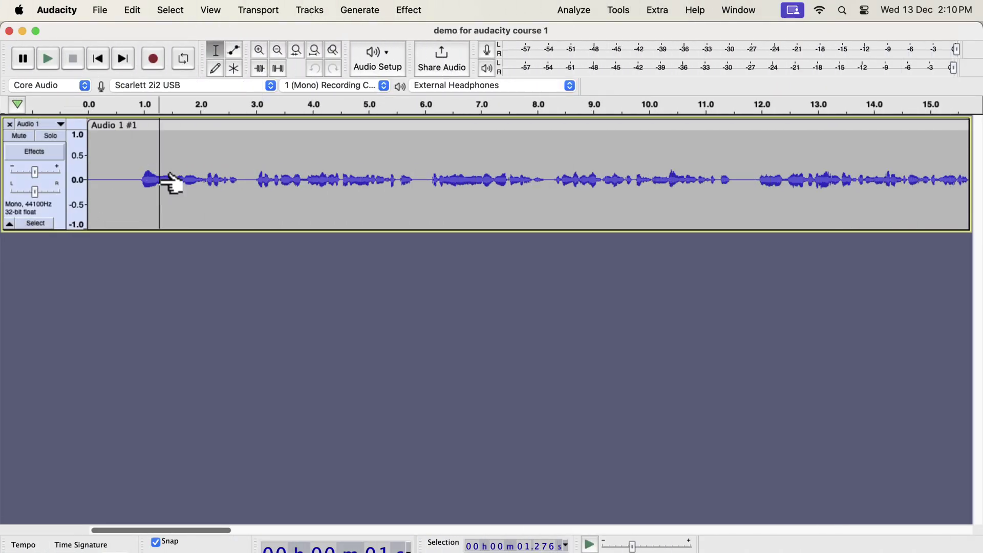
key("super+a")
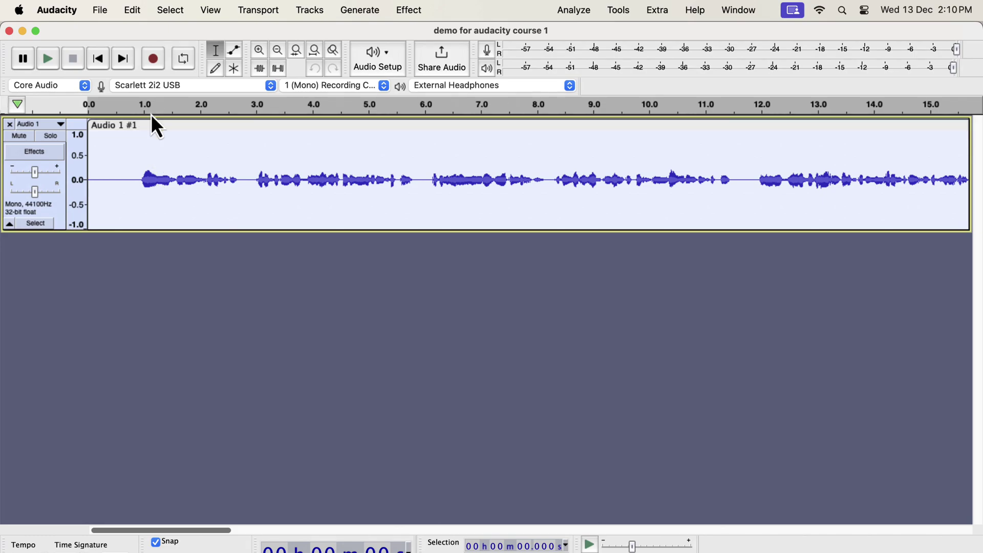
left_click(133, 11)
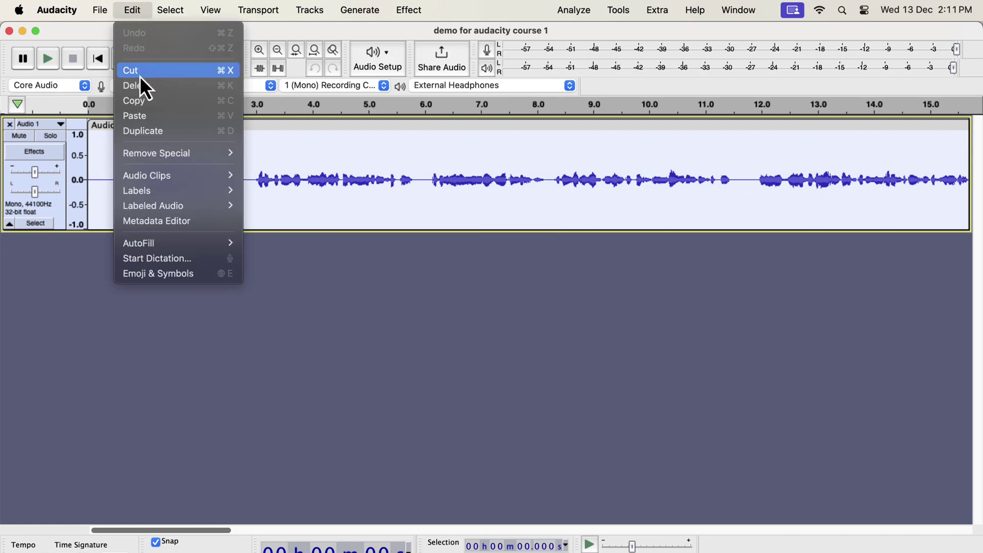
left_click(215, 146)
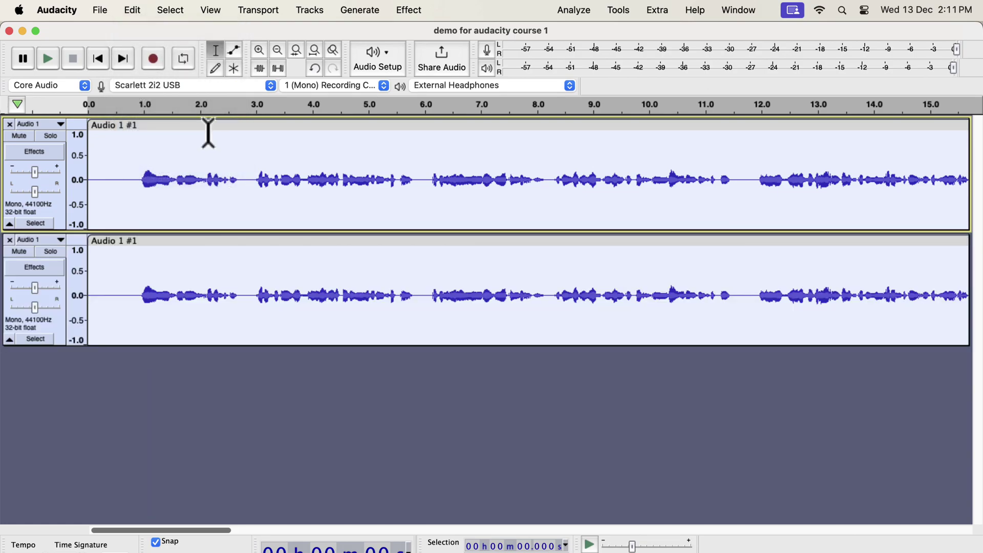
Solo the duplicated second track and select all of its audio.
left_click(51, 251)
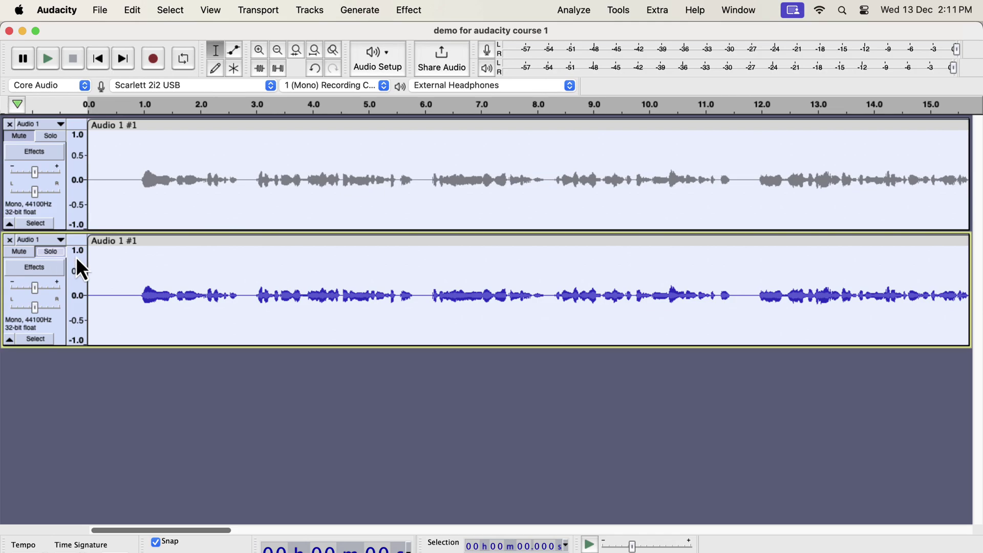
left_click(146, 272)
key("Home")
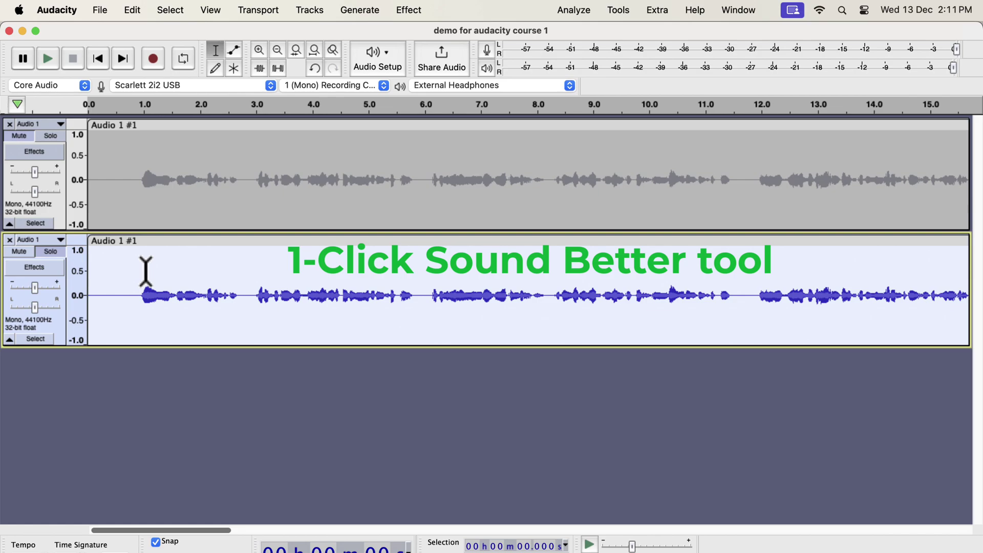
Apply the Clear Vocal Improve Macro from Tools > Apply Macro to the copied track.
left_click(625, 9)
mouse_move(626, 72)
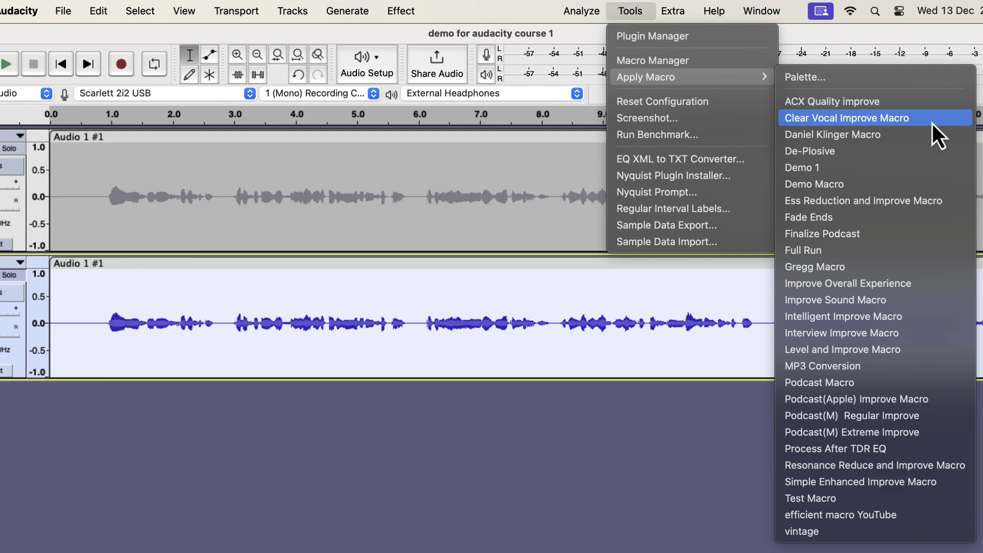
left_click(932, 123)
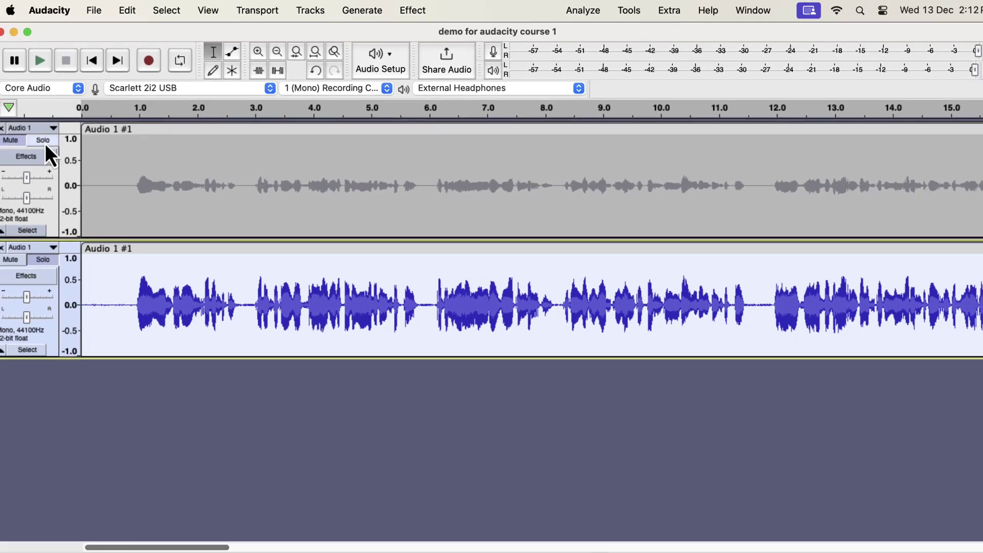
Solo the original track and play it back from the start.
left_click(25, 156)
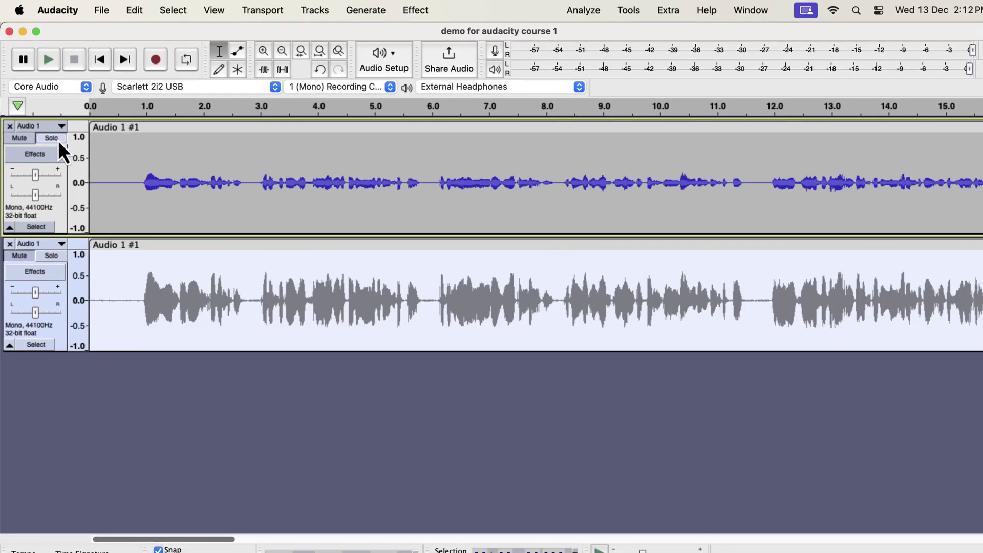
left_click(95, 149)
key("space")
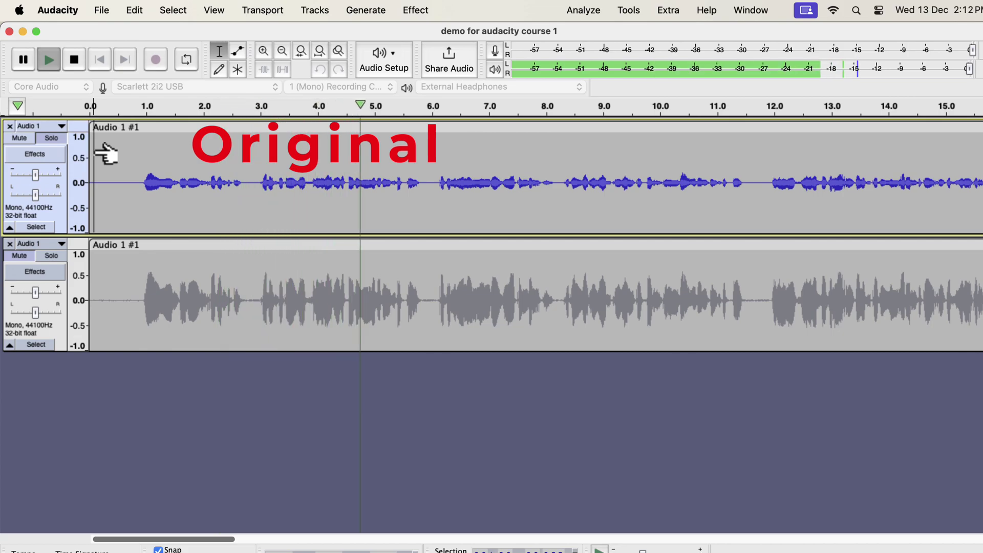
key("space")
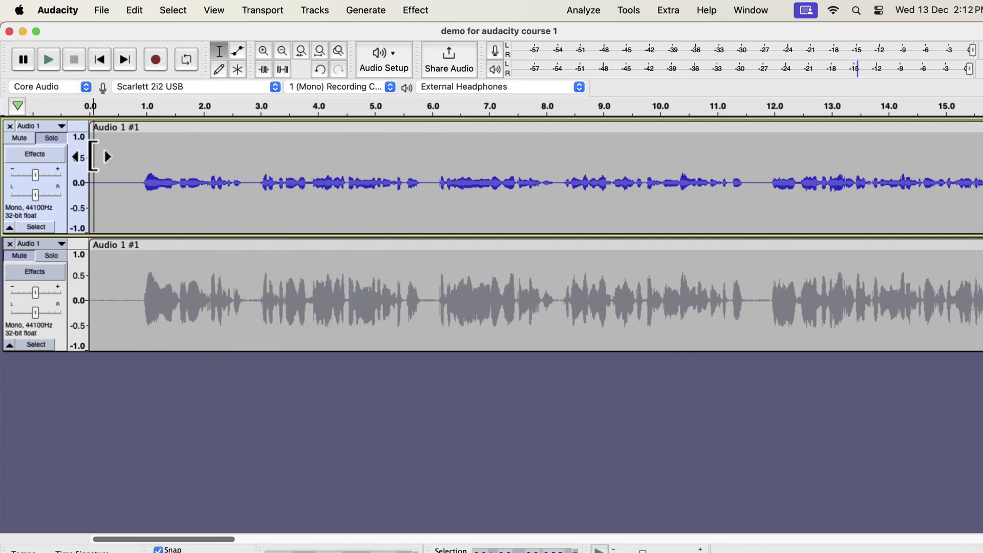
Play while alternating solo between the processed and original tracks, ending on the processed copy.
left_click(60, 256)
key("space")
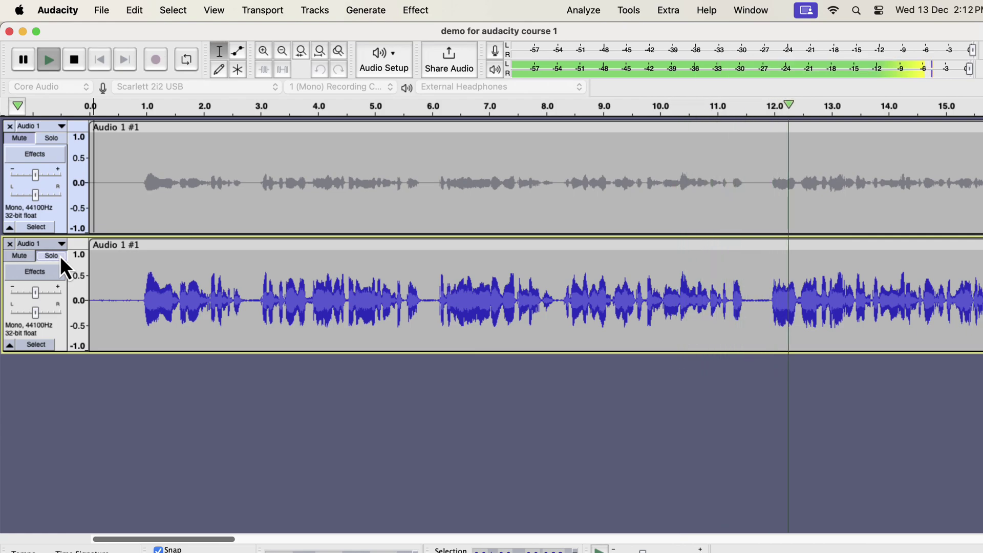
left_click(54, 142)
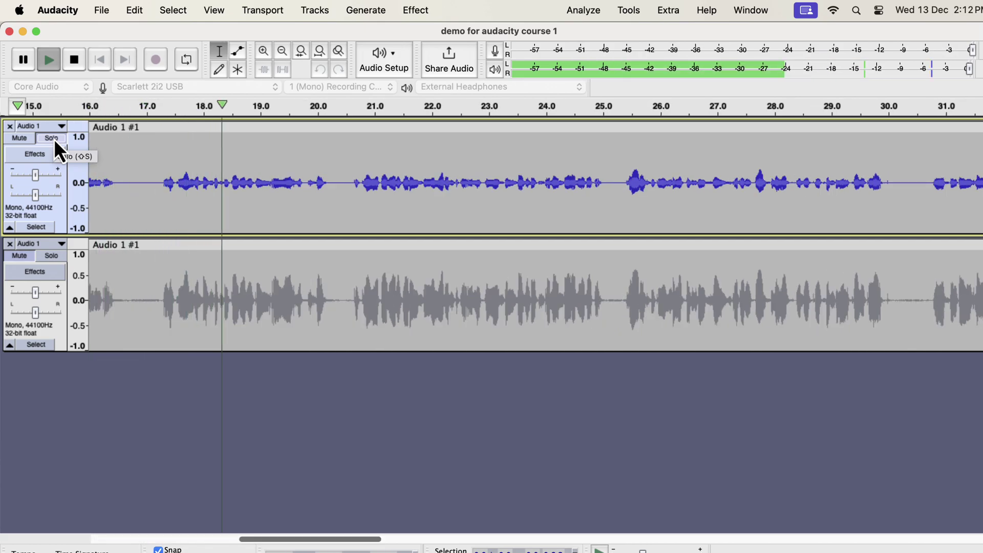
left_click(47, 255)
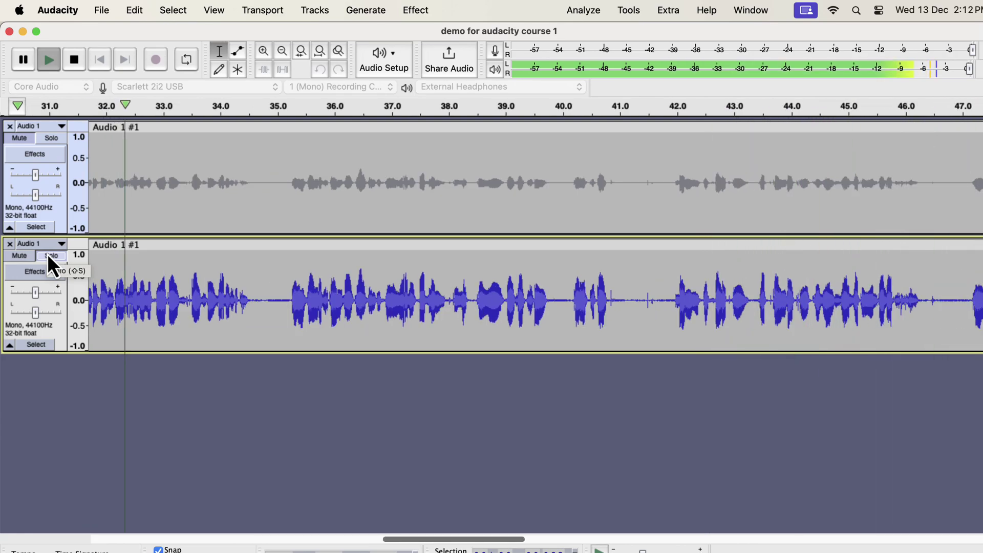
left_click(58, 140)
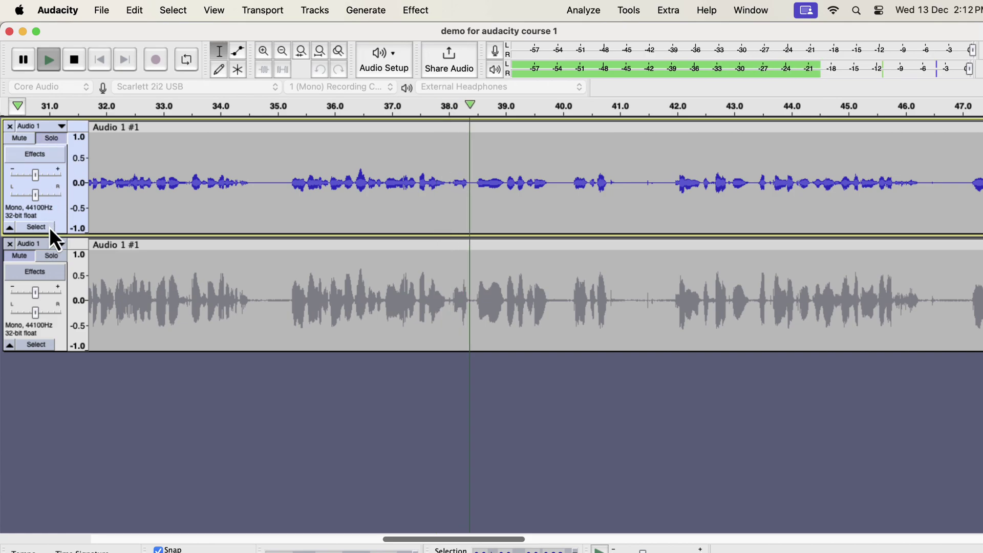
left_click(52, 256)
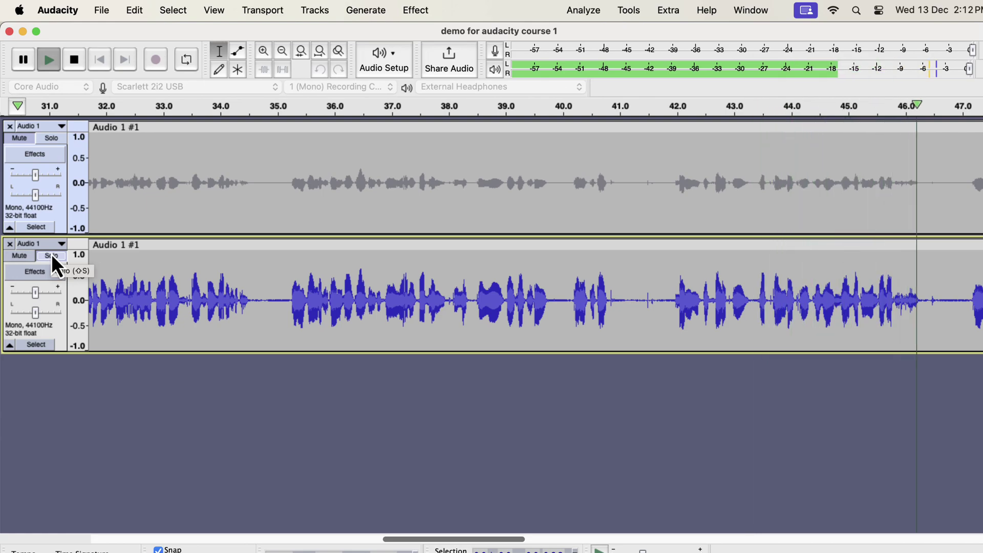
key("space")
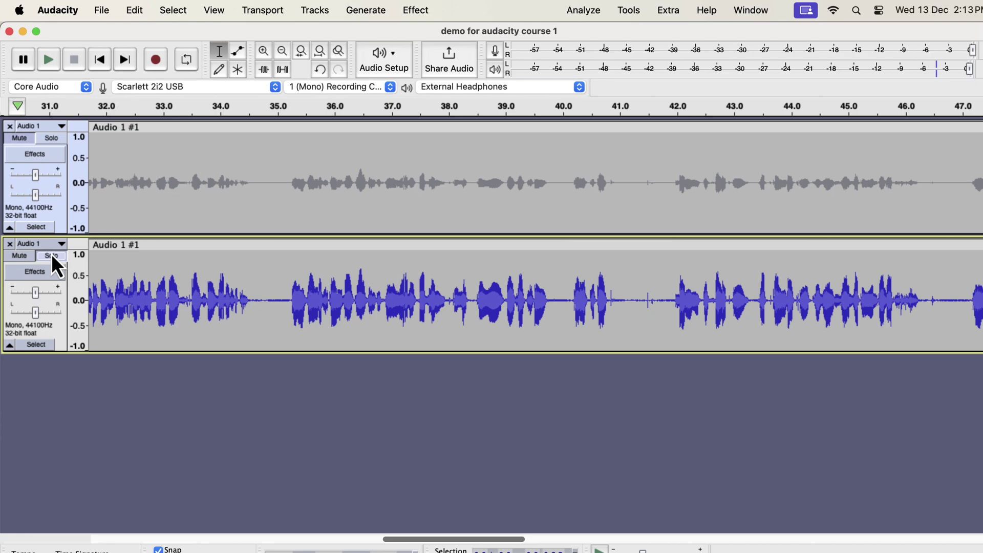
Switch to Chrome and scroll the EQs and Macro Pack page to its install instructions.
key("super+Tab")
key("super+Tab")
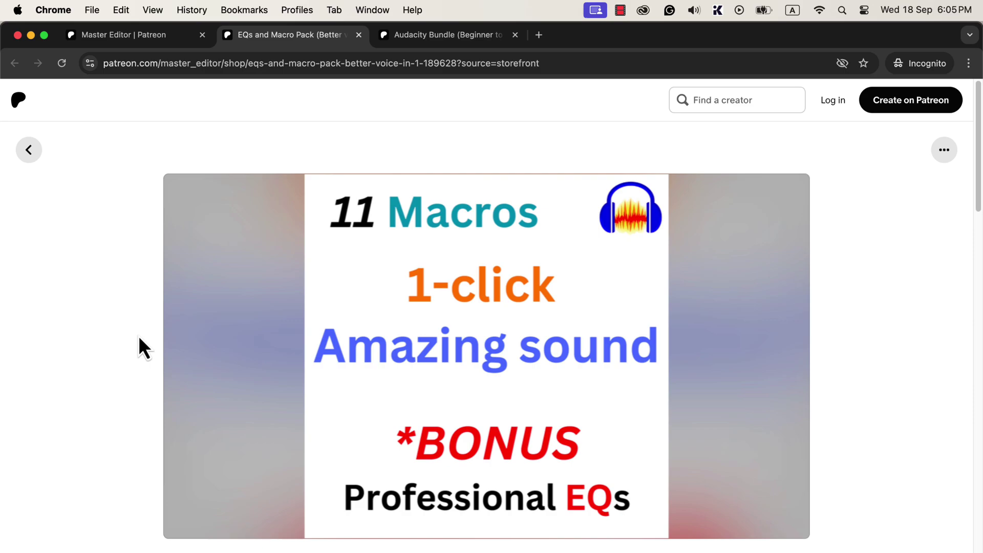
scroll(139, 338, "down", 5)
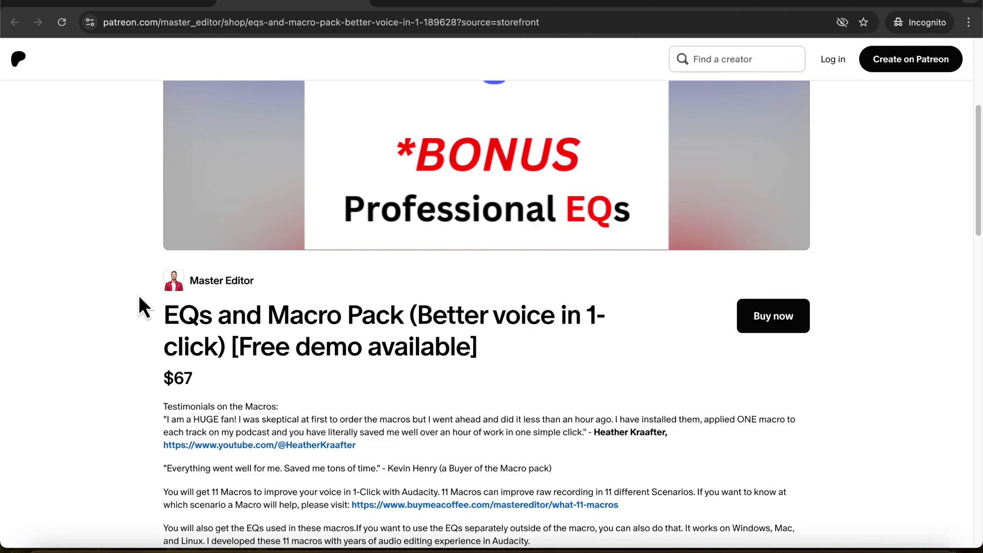
scroll(138, 293, "down", 9)
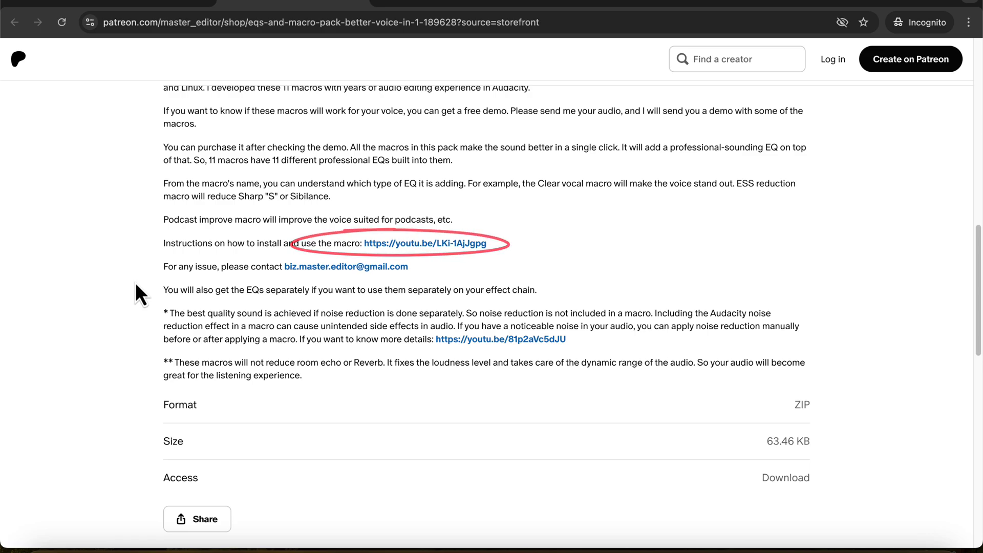
Leave full screen, open the Audacity Bundle tab and scroll to its $197 price and contents.
key("ctrl+super+f")
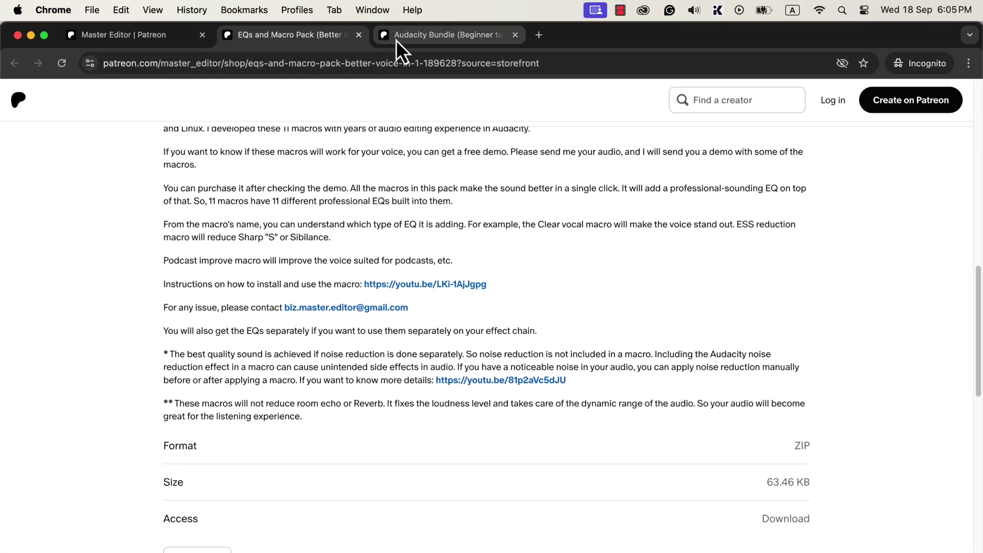
left_click(395, 40)
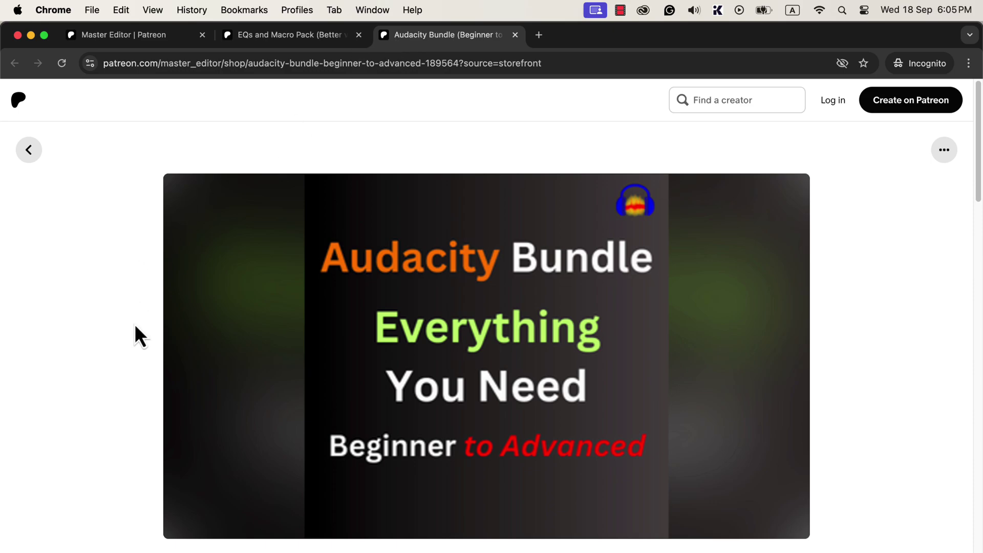
scroll(134, 325, "down", 5)
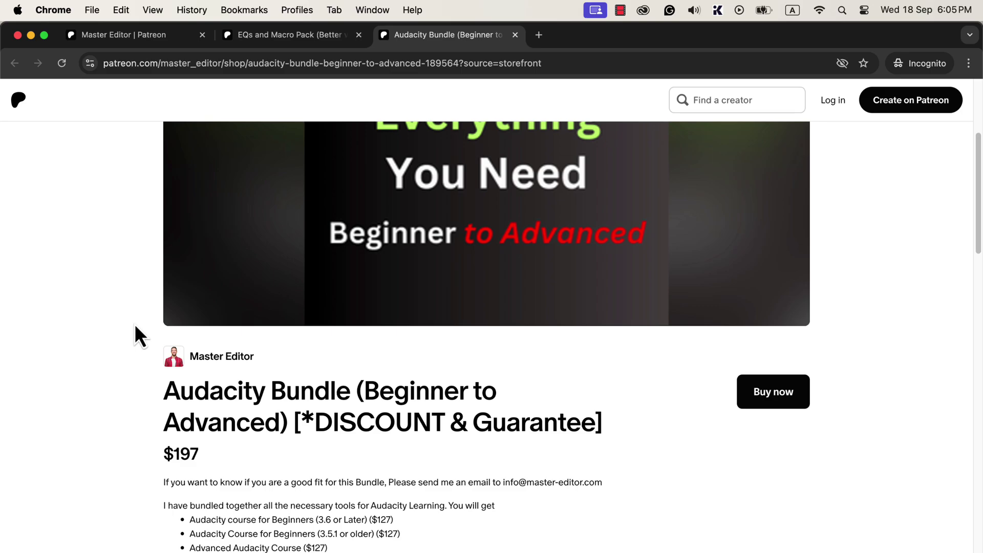
scroll(135, 326, "down", 5)
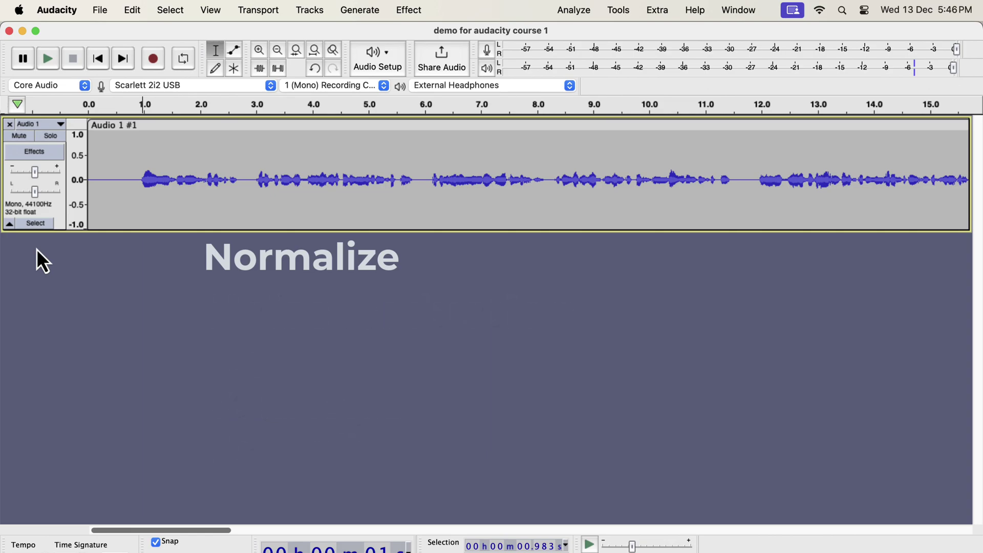
Normalize the whole voice clip to a -3.0 dB peak with DC offset removed.
double_click(153, 179)
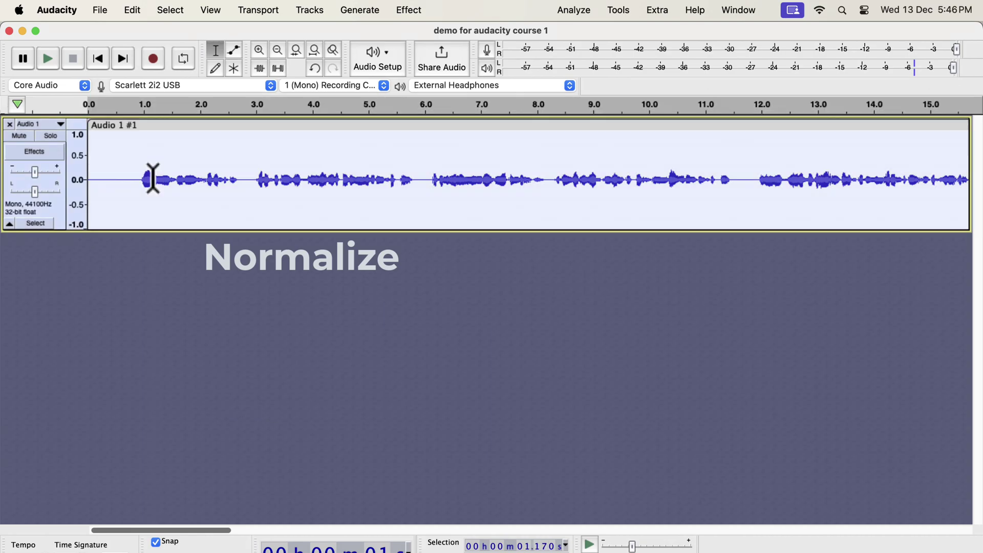
left_click(400, 15)
mouse_move(422, 98)
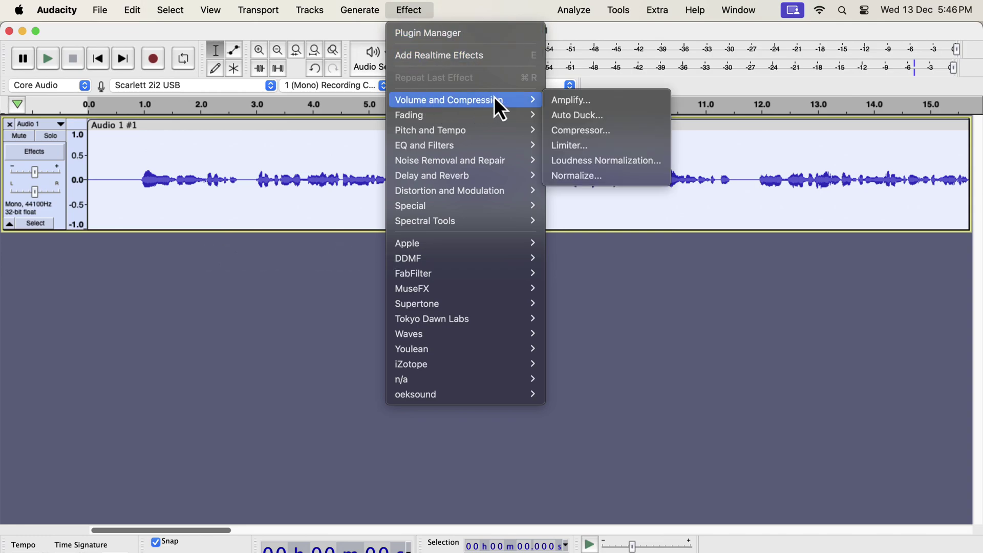
left_click(614, 176)
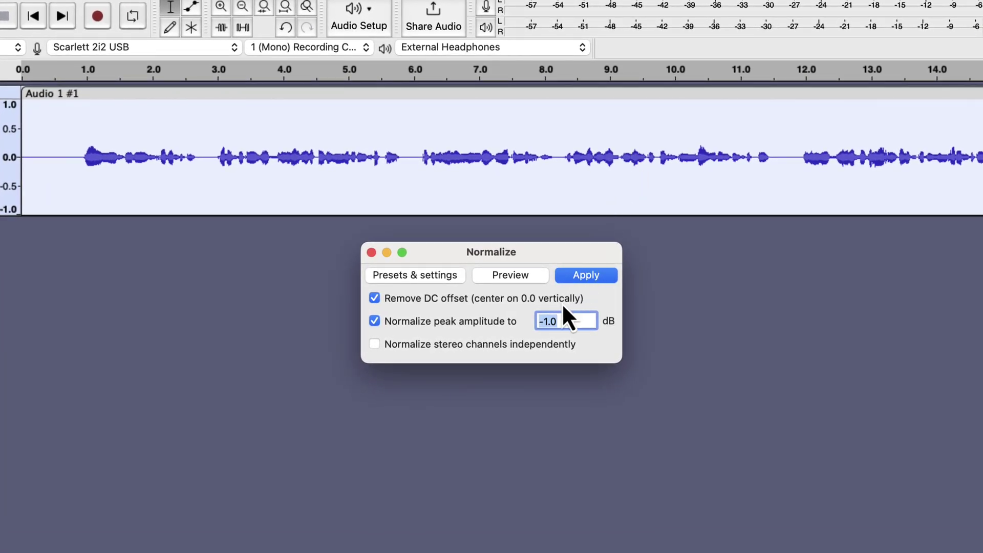
left_click(548, 321)
left_click(591, 276)
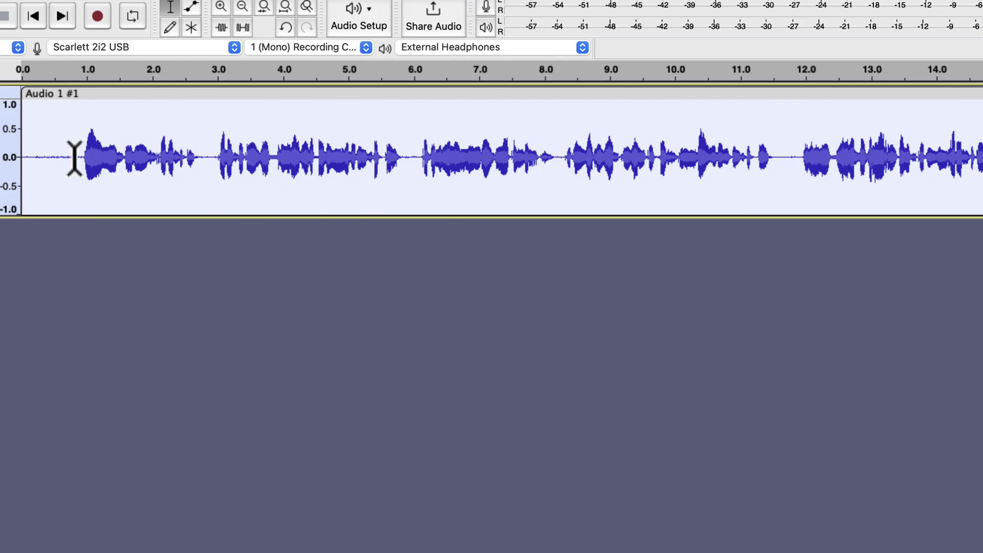
Select and play back noise-only stretches of the track to audition them.
left_click_drag(80, 158, 16, 159)
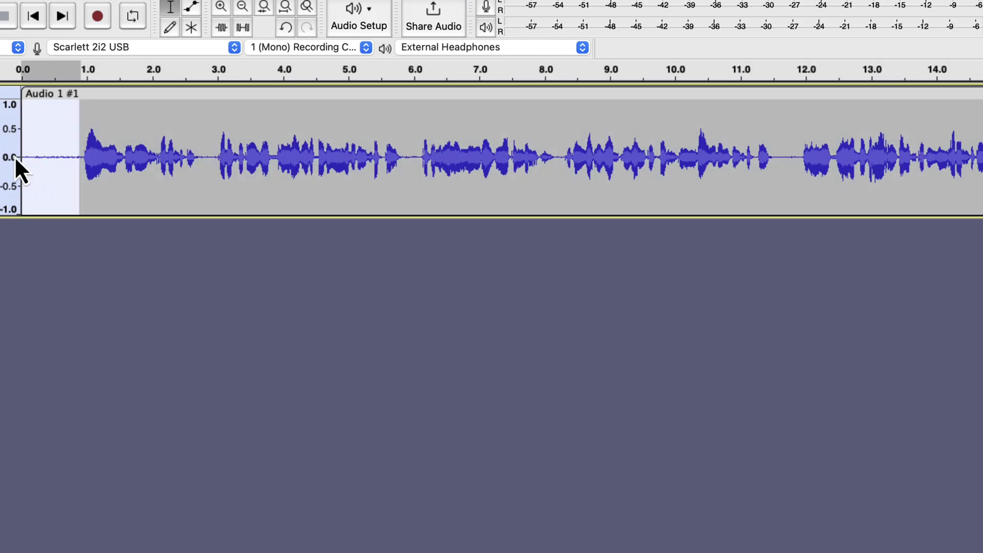
key("space")
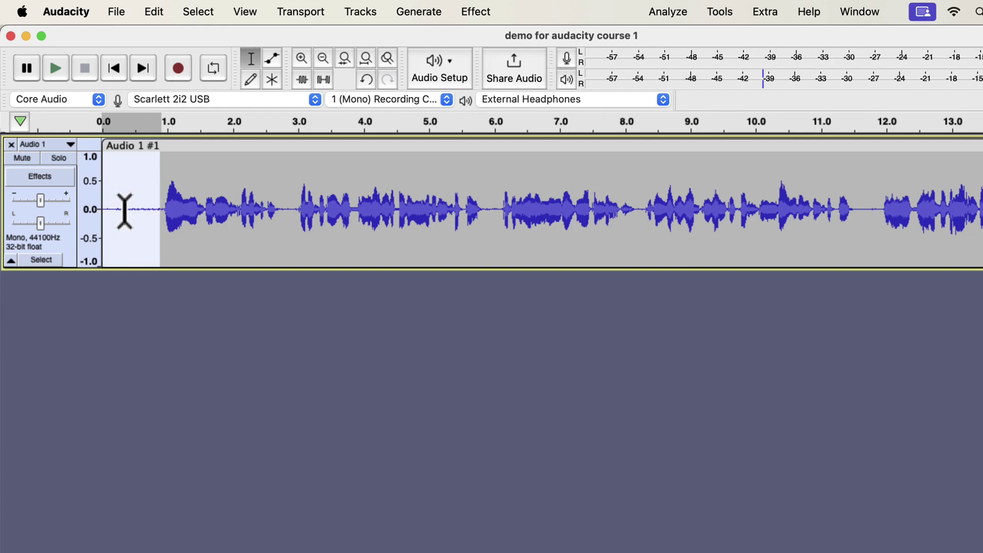
left_click_drag(164, 209, 477, 204)
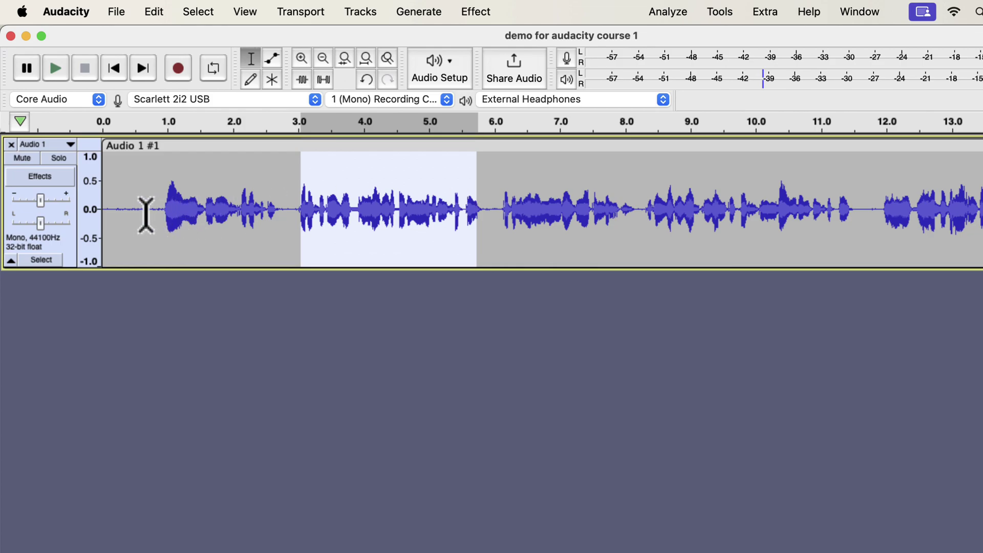
Select the noise-only opening (0.0–0.65 s) and bring up Effect > Noise Reduction.
left_click_drag(145, 211, 97, 209)
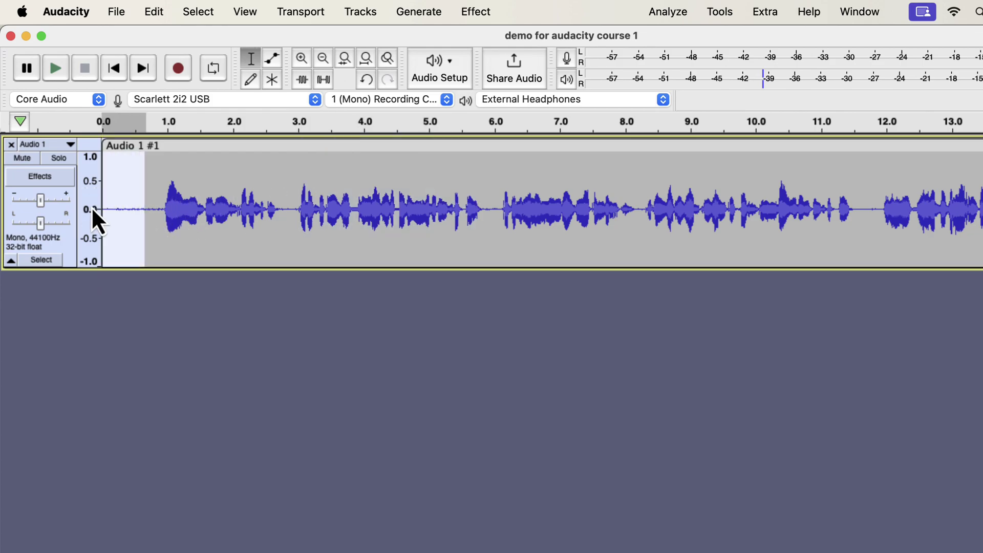
left_click(475, 11)
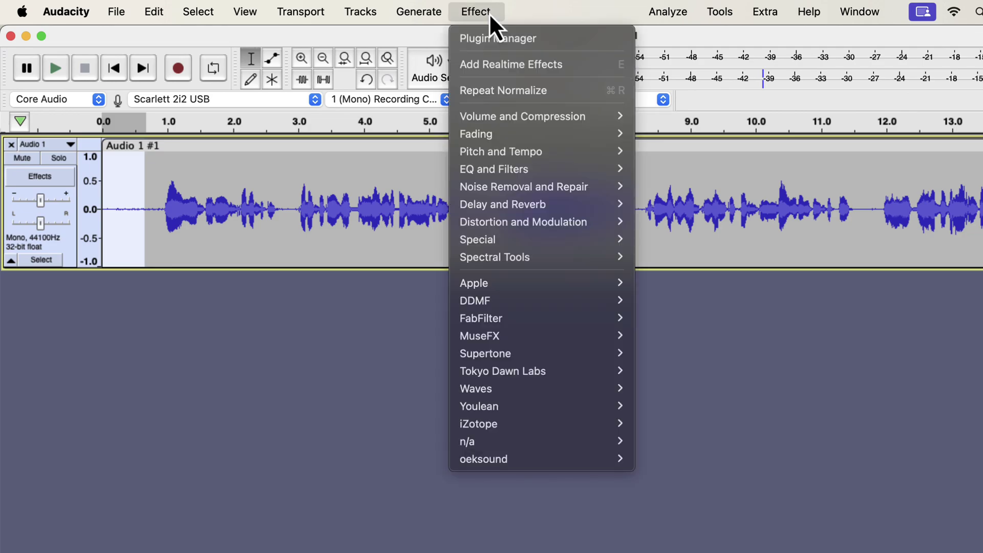
mouse_move(492, 191)
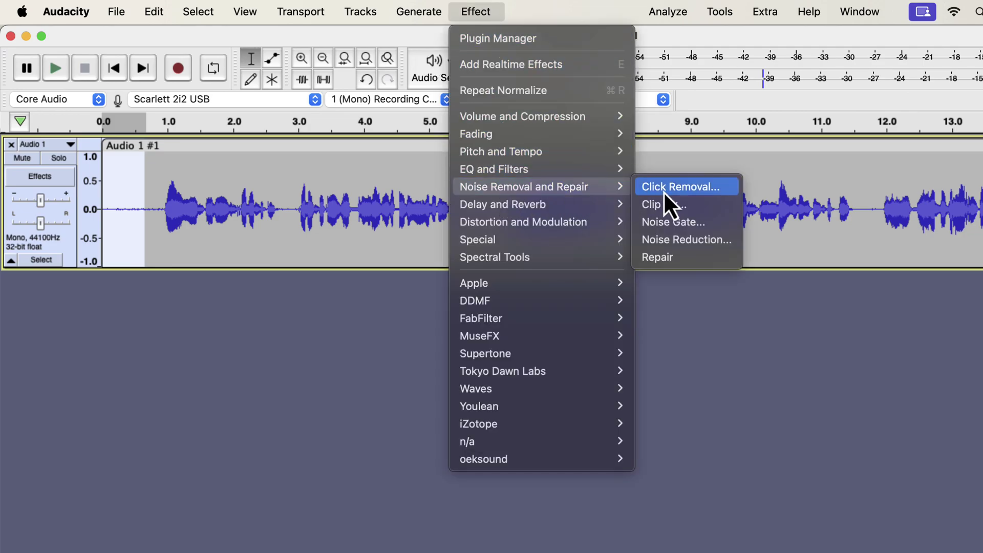
left_click(663, 241)
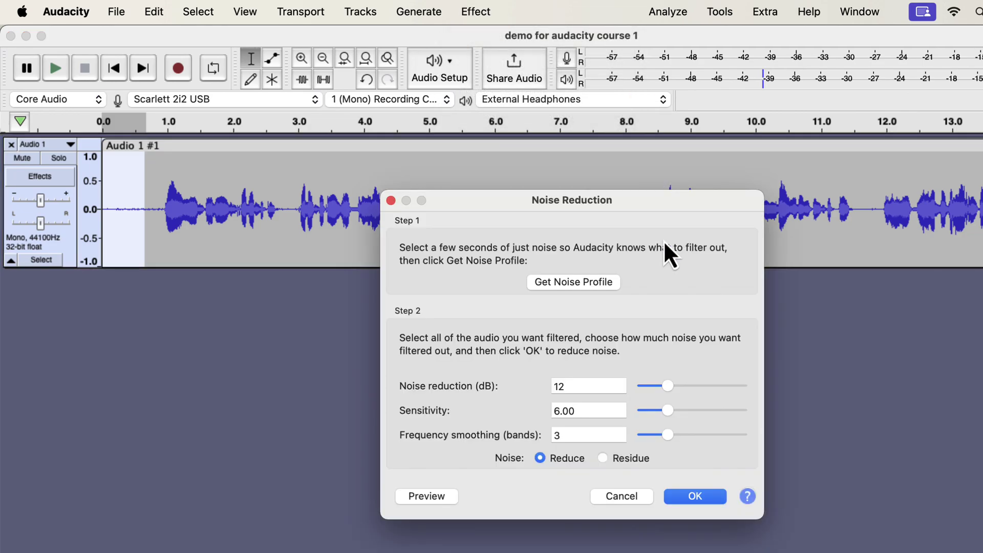
Capture the noise profile from the silence, then reselect the whole clip for Noise Reduction.
left_click(559, 289)
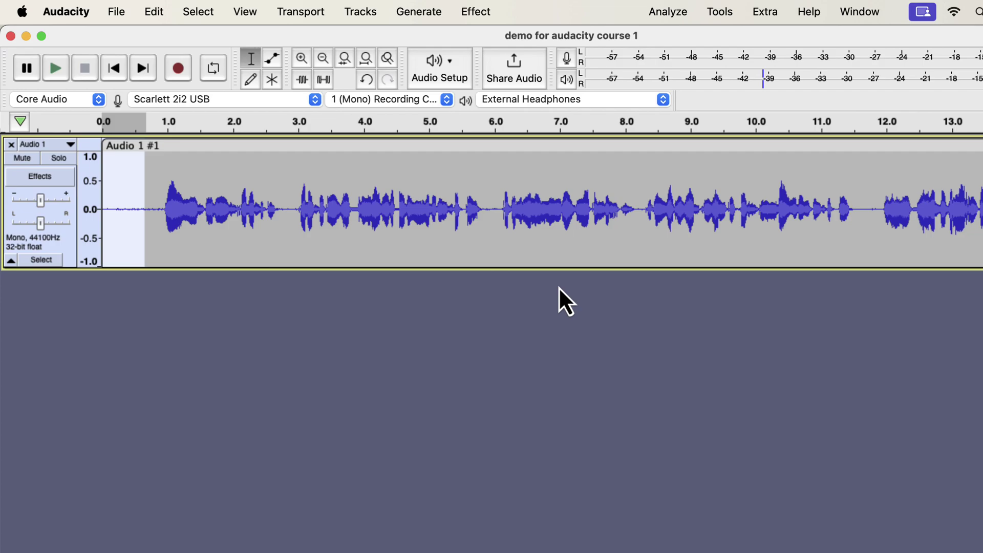
double_click(301, 194)
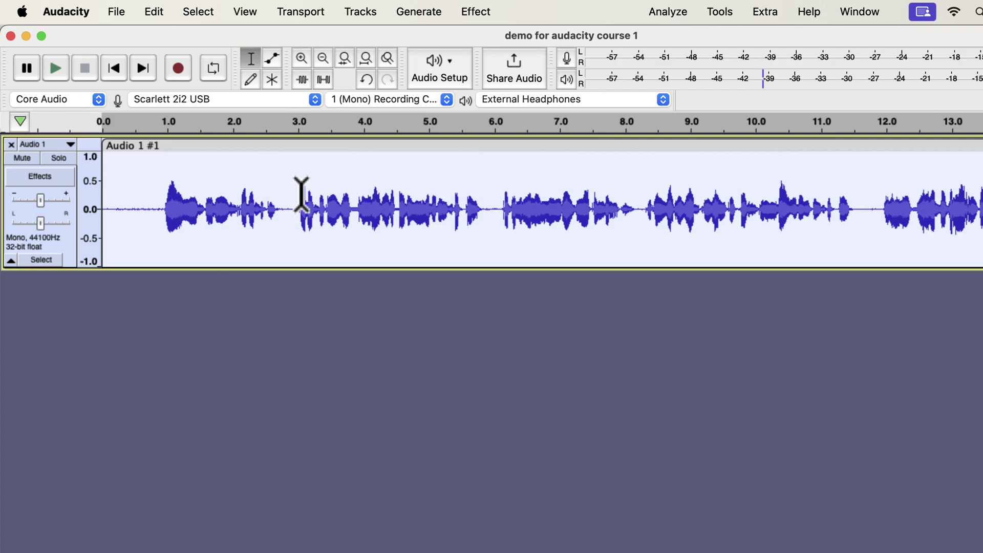
left_click(476, 12)
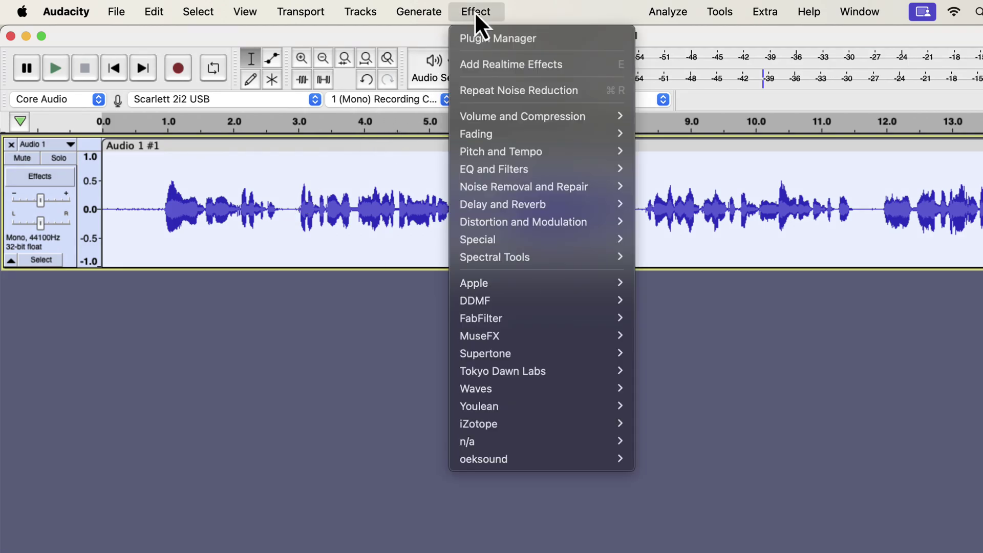
mouse_move(492, 192)
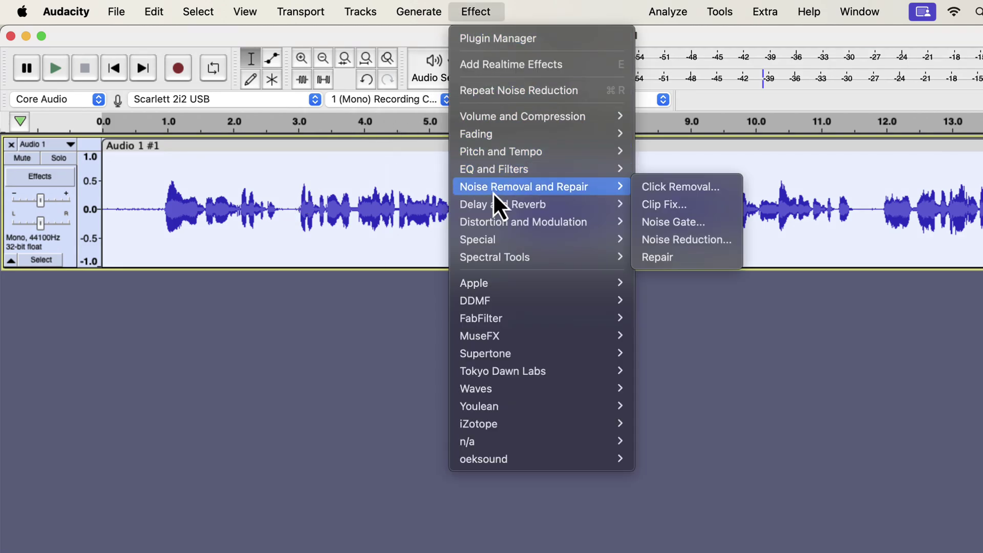
left_click(663, 240)
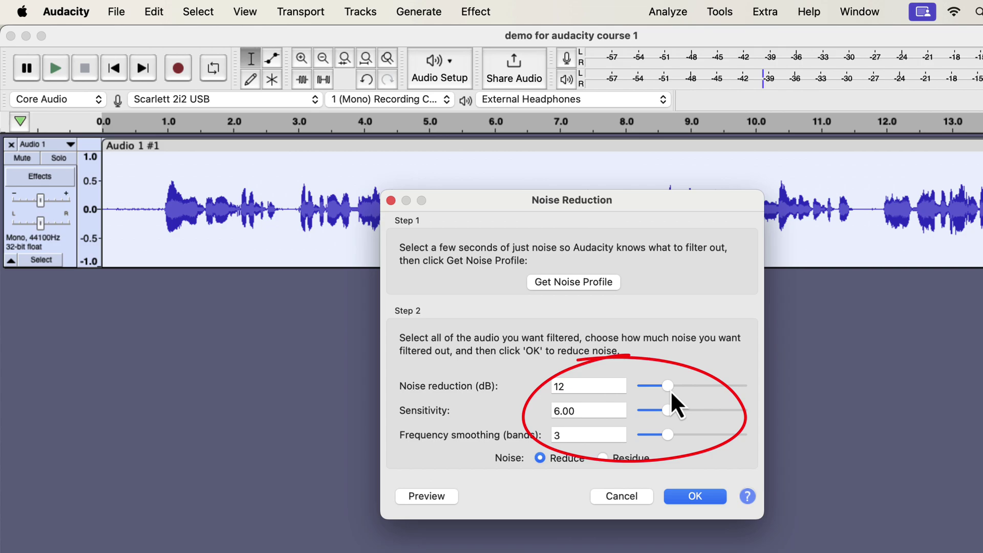
Apply 12 dB noise reduction with 6 frequency smoothing bands to the clip.
left_click_drag(670, 390, 658, 390)
left_click_drag(666, 435, 683, 435)
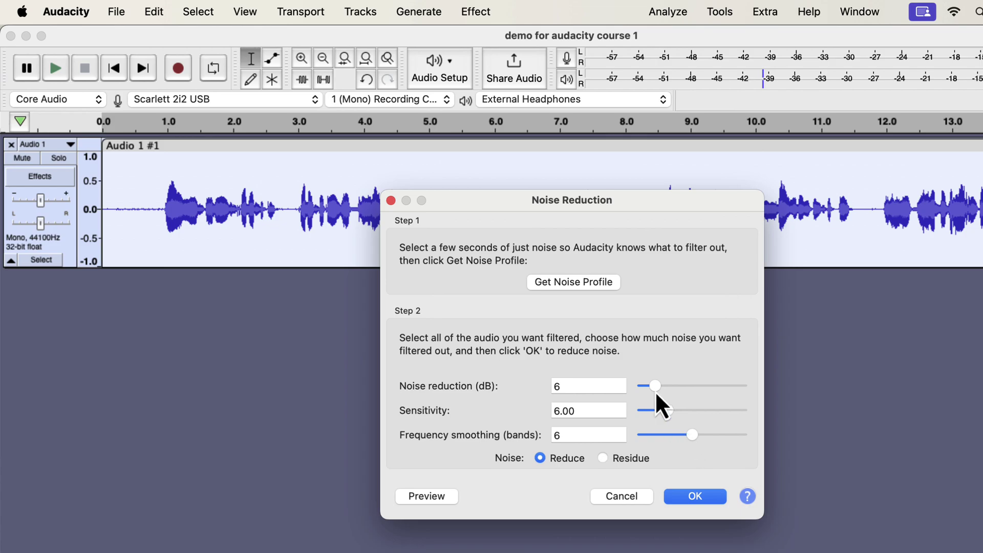
left_click_drag(655, 389, 670, 389)
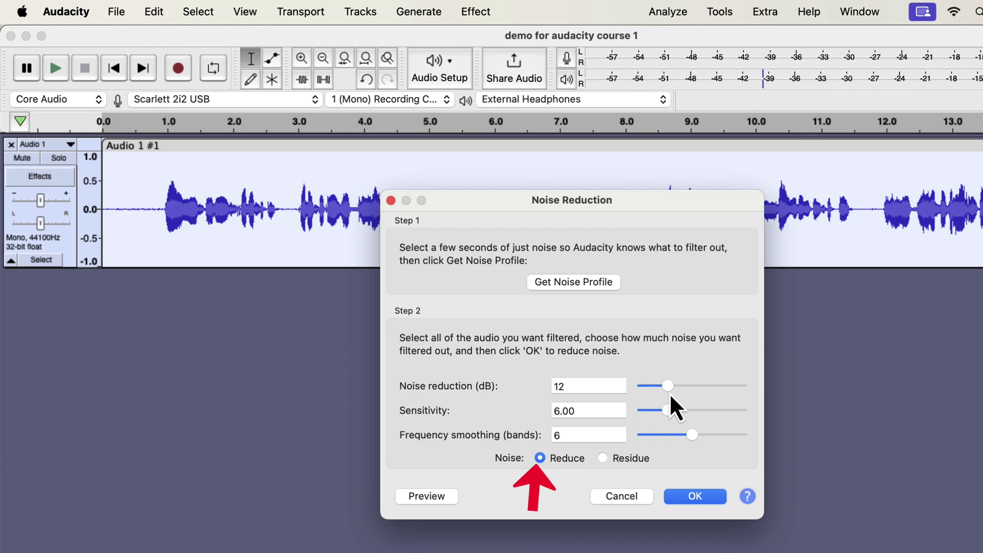
left_click(689, 497)
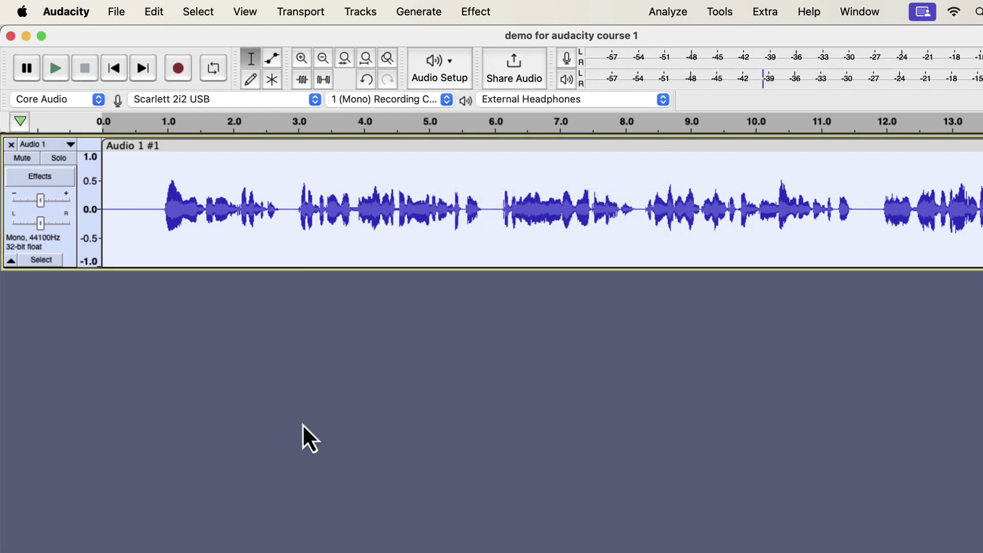
left_click_drag(152, 210, 100, 203)
key("space")
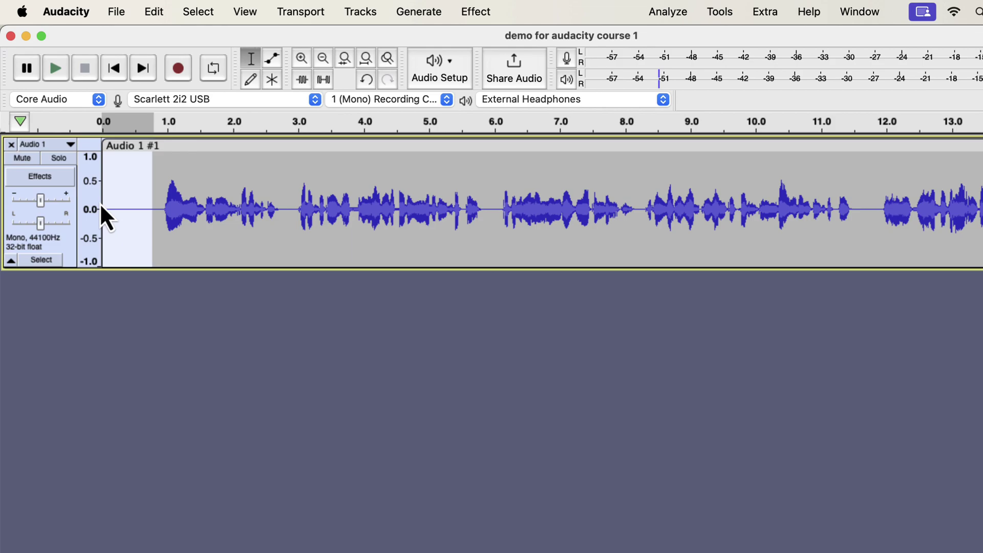
Select the whole voice clip and bring up Filter Curve EQ with its flat 0 dB curve.
double_click(220, 187)
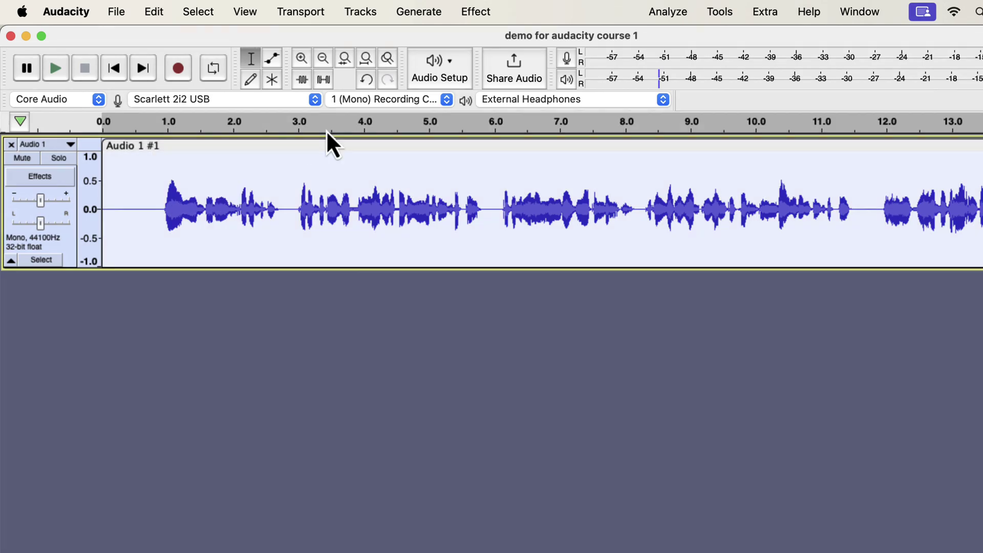
left_click(478, 10)
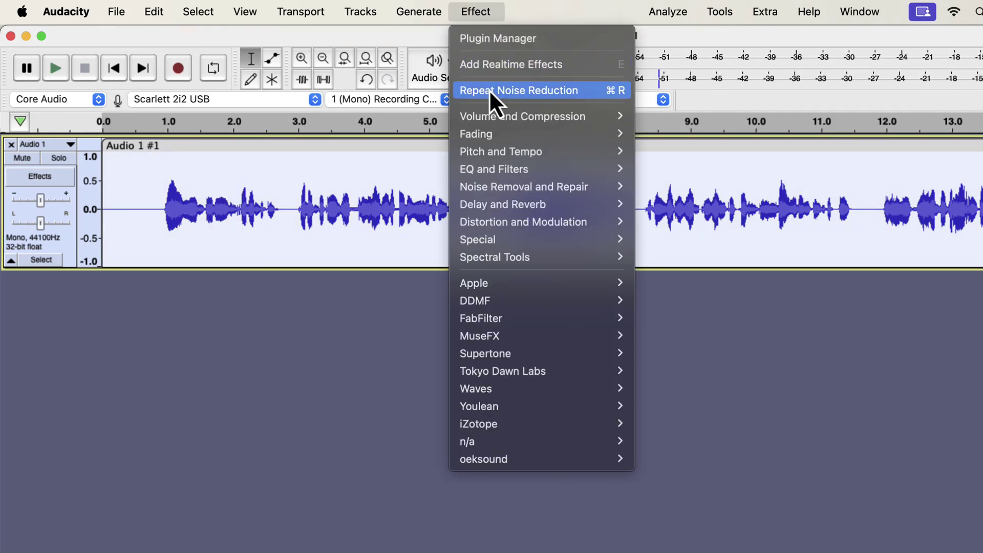
mouse_move(502, 168)
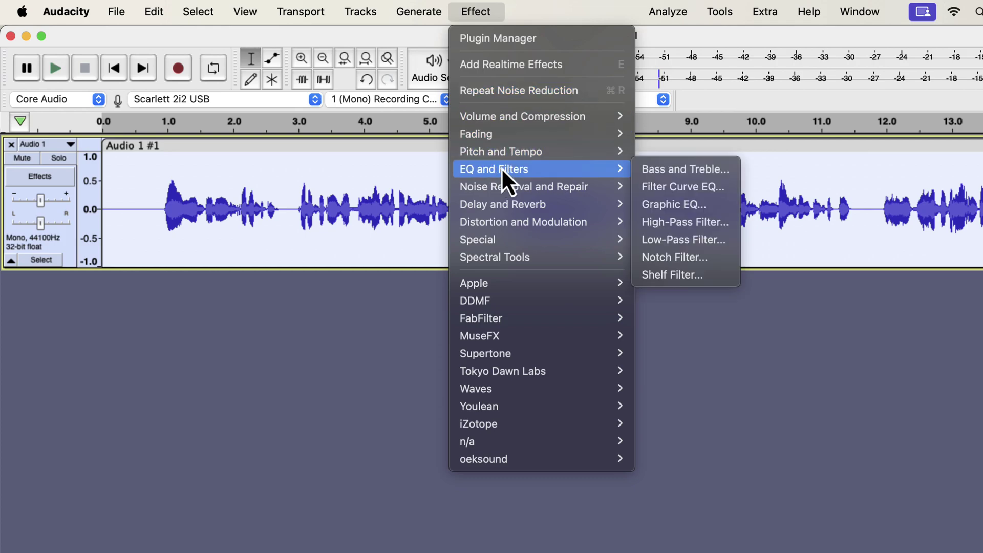
left_click(666, 188)
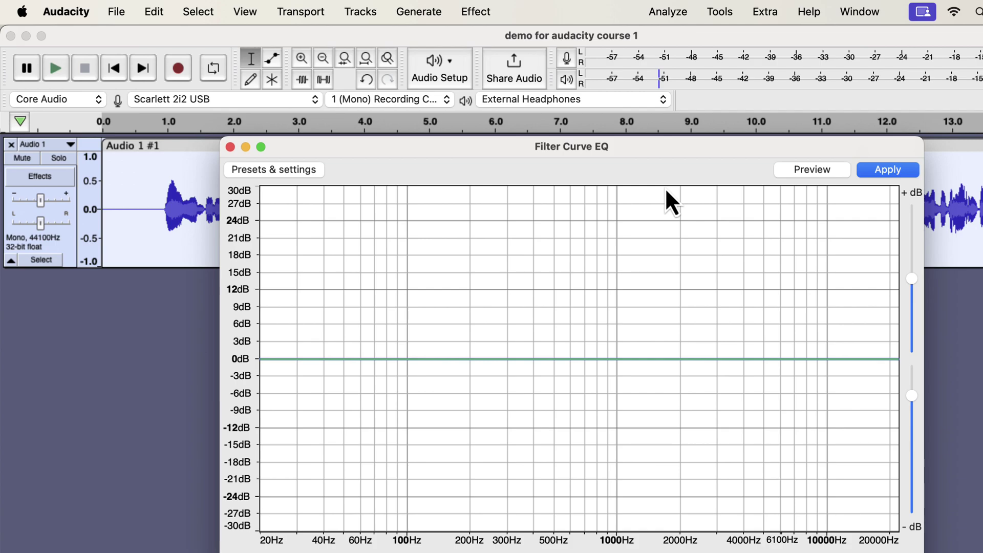
Apply a low-cut EQ from the Low rolloff for speech preset, moving its corner to about 75 Hz.
left_click(276, 169)
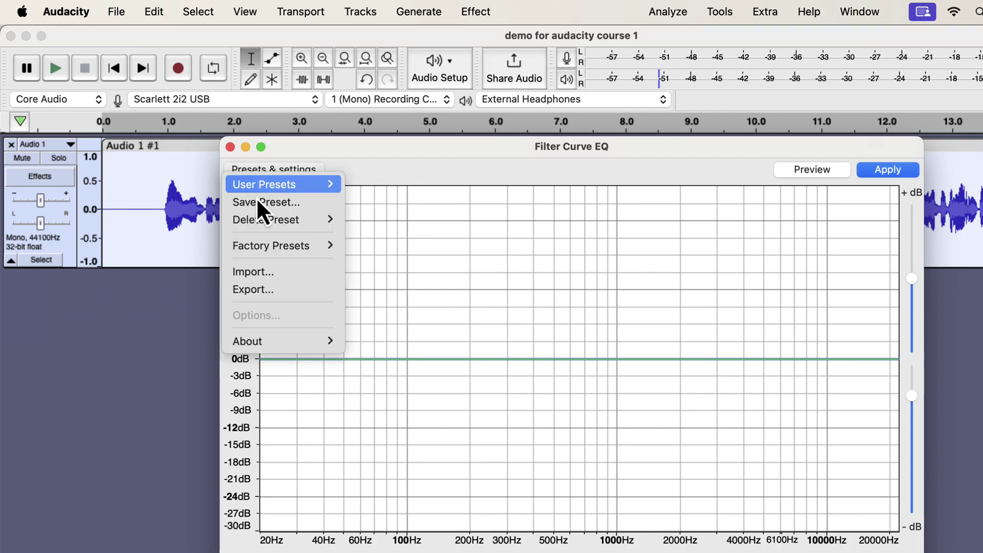
mouse_move(266, 252)
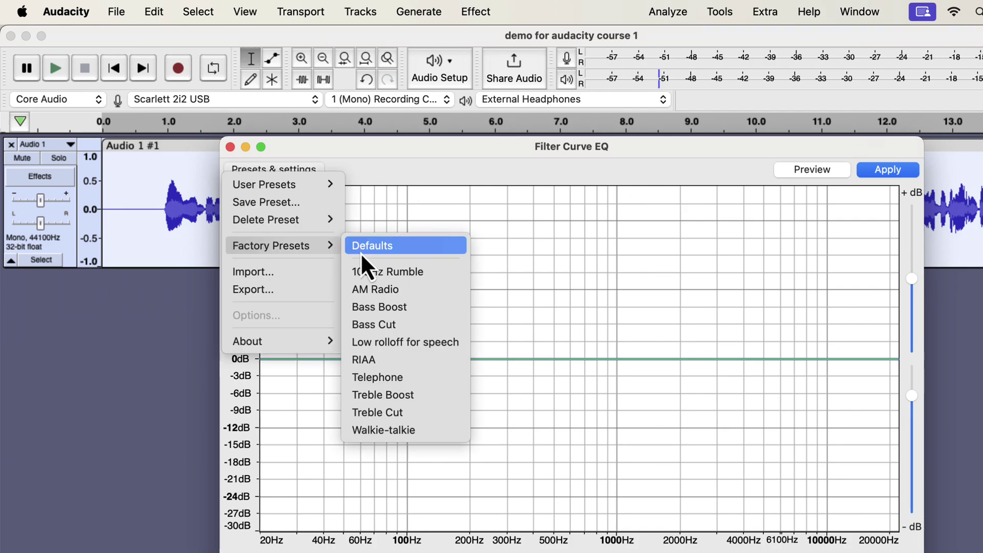
left_click(446, 348)
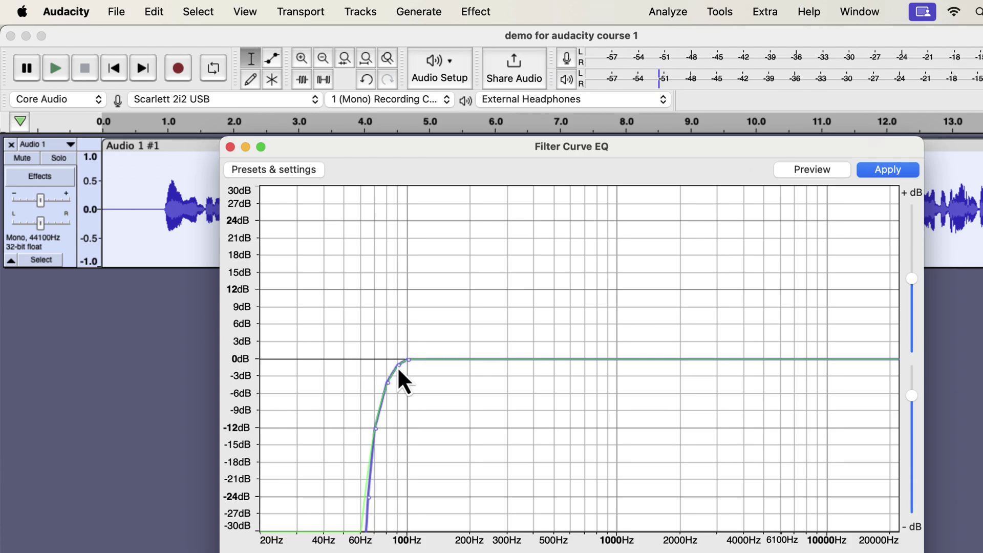
left_click_drag(397, 367, 378, 386)
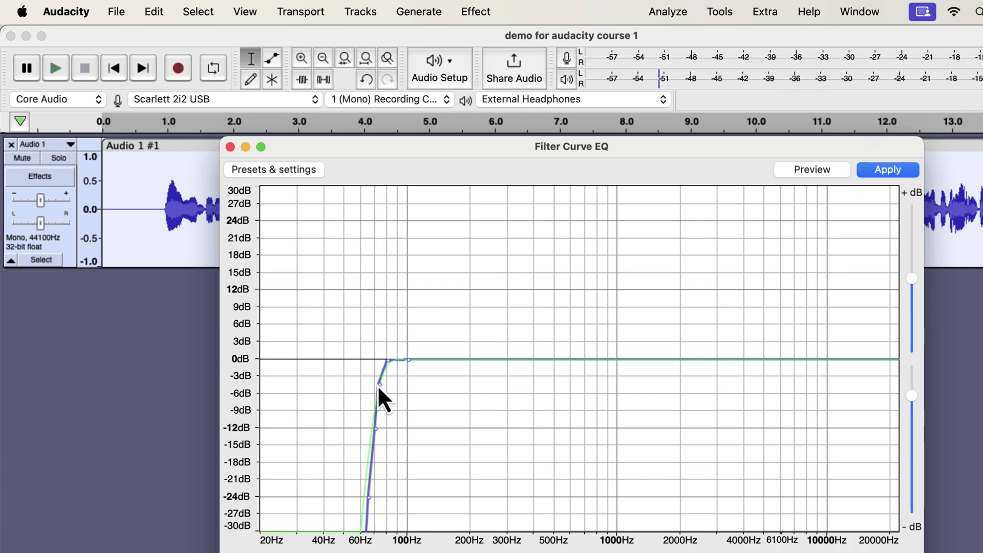
left_click(901, 171)
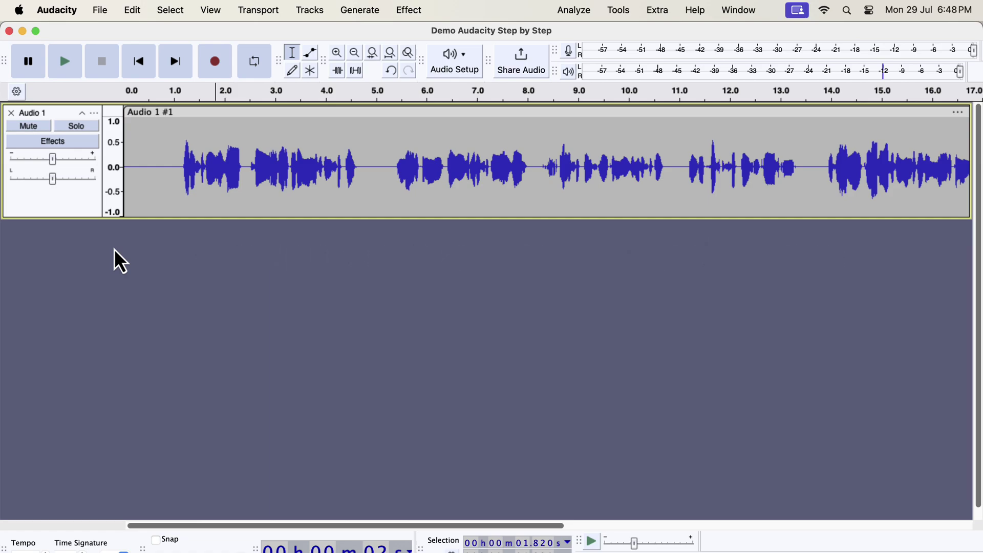
Select the whole voice clip and open the Compressor dialog, positioning it below the waveform.
double_click(283, 175)
left_click(412, 17)
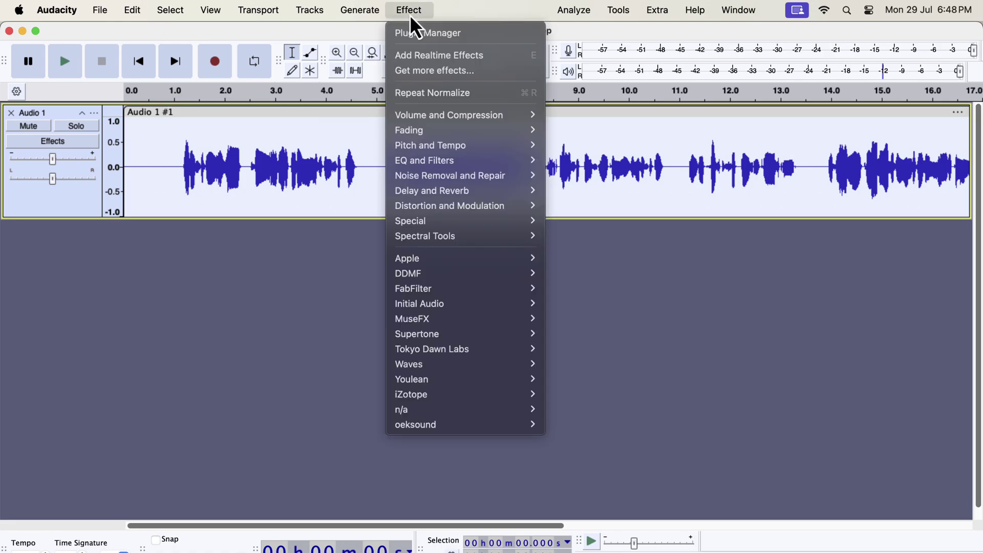
mouse_move(432, 114)
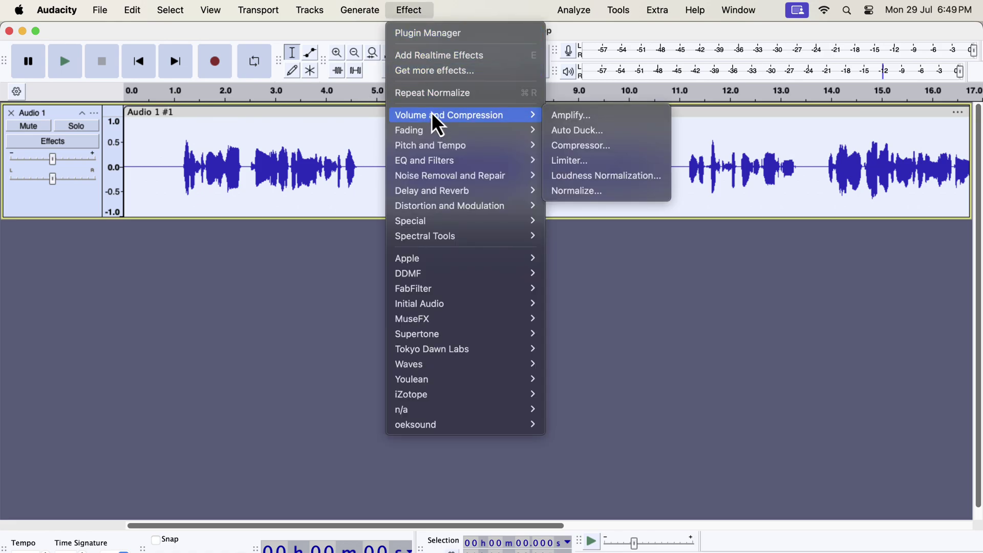
left_click(560, 145)
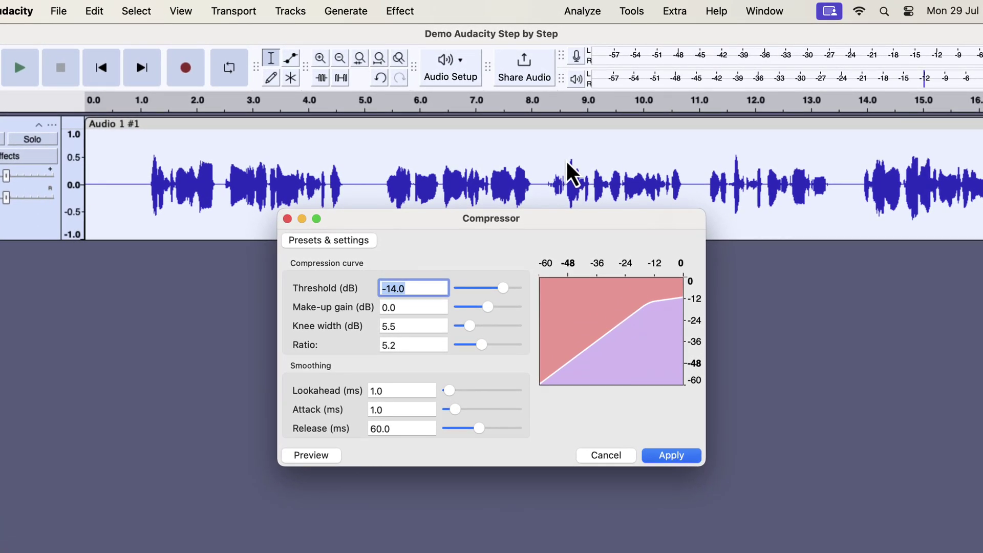
left_click_drag(484, 224, 455, 258)
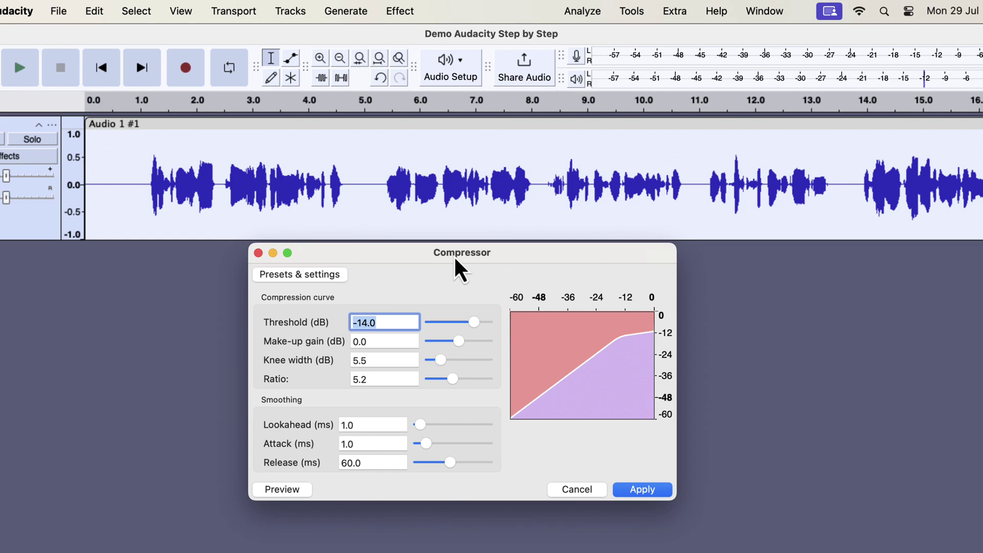
Reset the Compressor to its factory Defaults preset.
left_click(309, 277)
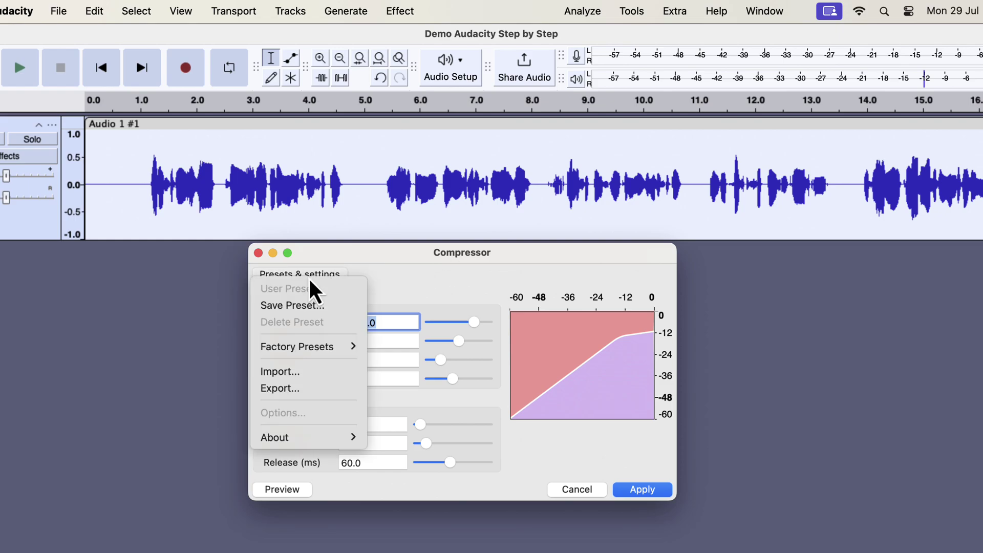
mouse_move(315, 347)
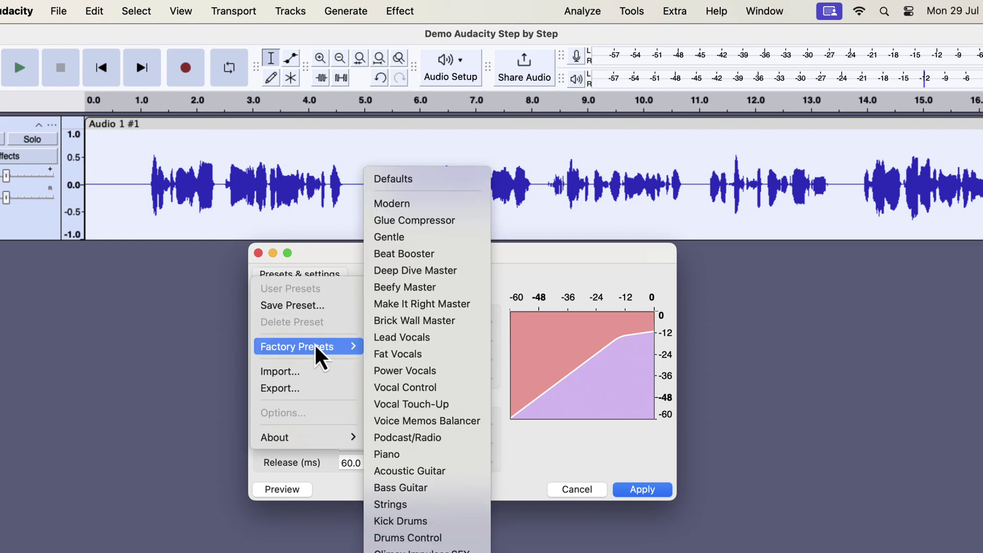
left_click(428, 179)
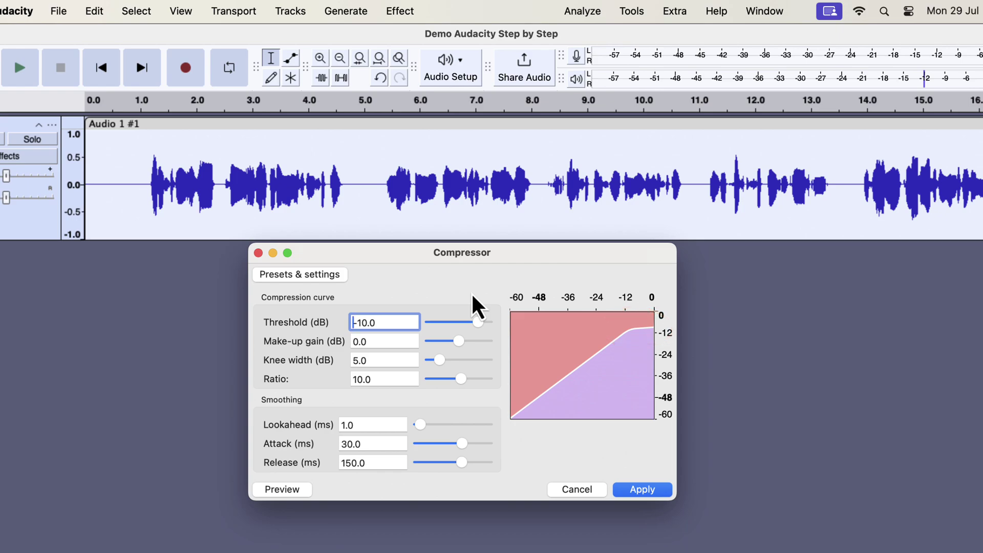
Lower the threshold to -14.9 dB and experiment with the ratio, ending at 15.7.
mouse_move(477, 324)
left_mouse_down()
mouse_move(454, 323)
mouse_move(474, 323)
left_mouse_up()
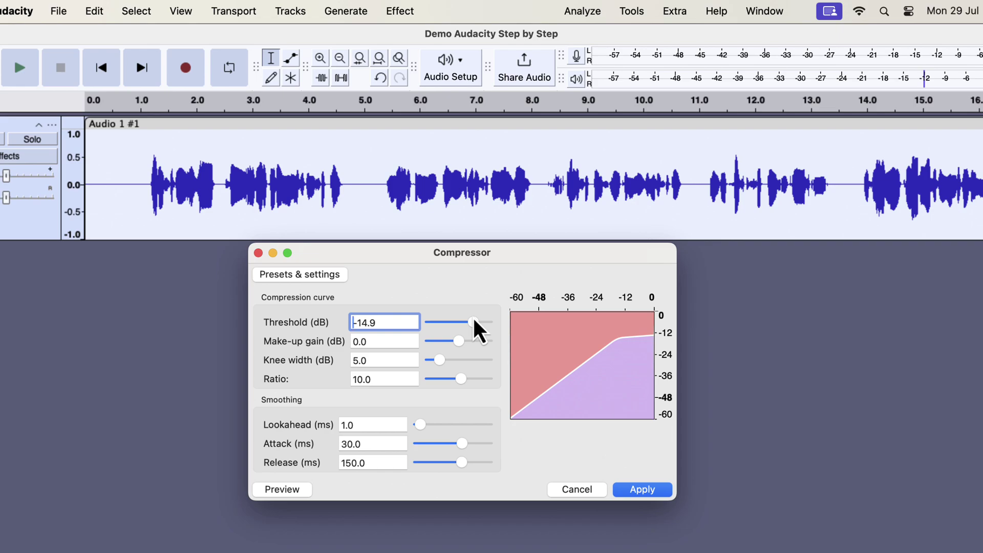
left_click(464, 382)
mouse_move(464, 385)
left_mouse_down()
mouse_move(478, 386)
mouse_move(439, 387)
mouse_move(468, 380)
left_mouse_up()
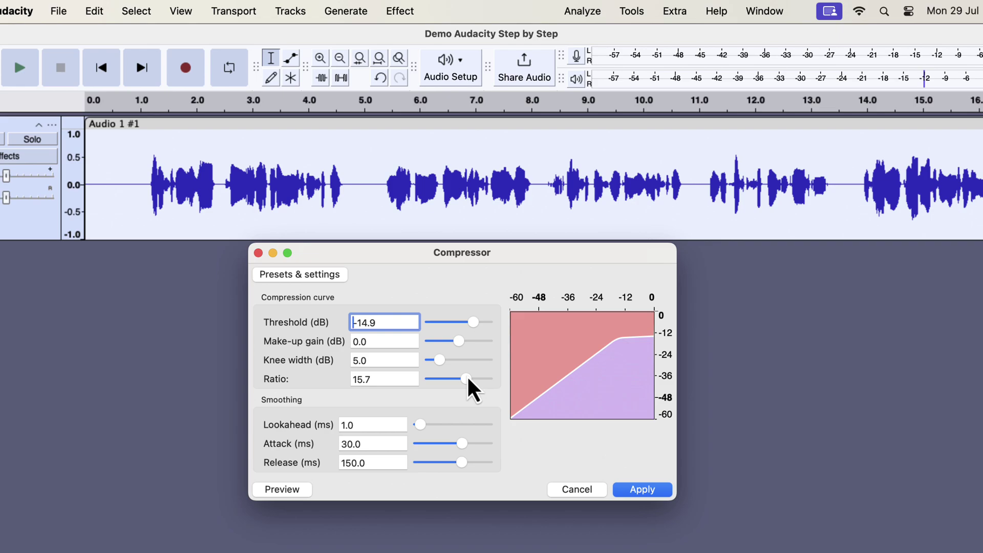
Load the Lead Vocals compressor preset and ease the ratio down to about 4.1.
left_click(322, 279)
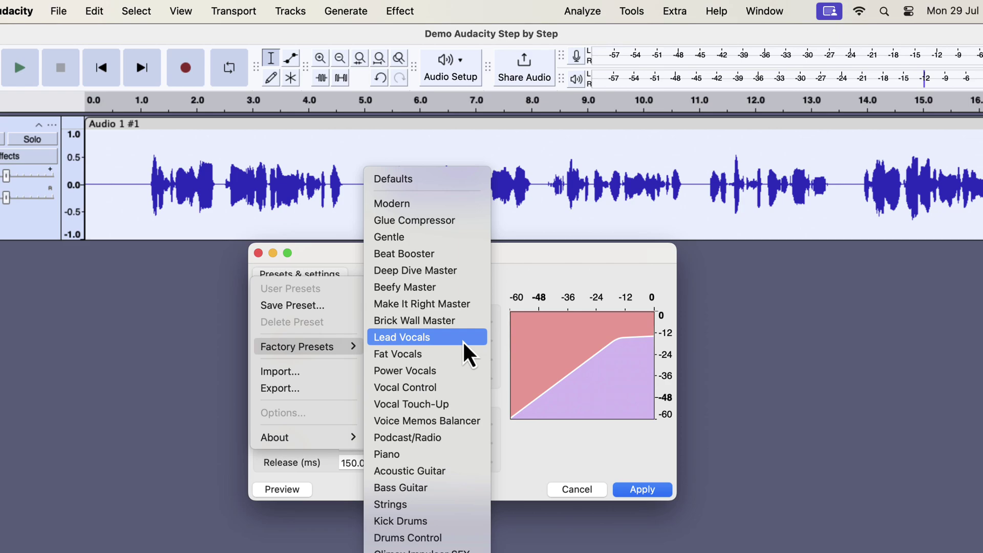
left_click(467, 353)
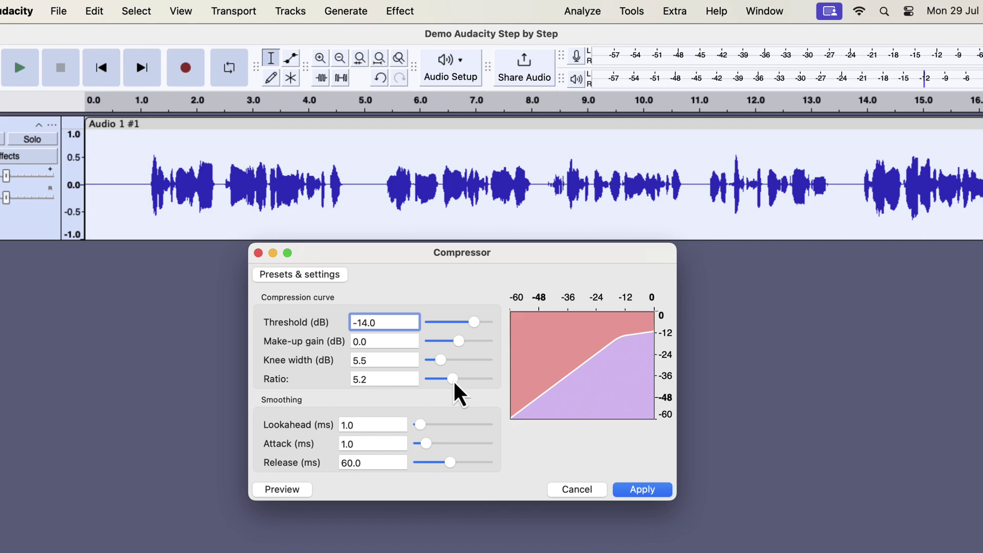
left_click_drag(454, 381, 450, 382)
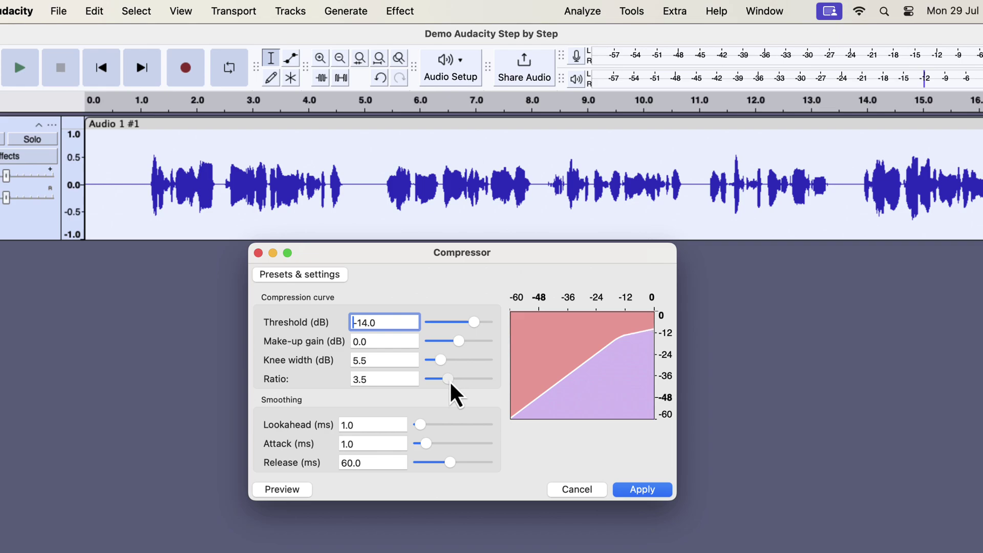
left_click_drag(450, 384, 452, 385)
Apply the compression, normalize the clip to a -3.0 dB peak, and place the cursor at 1 s.
left_click(640, 489)
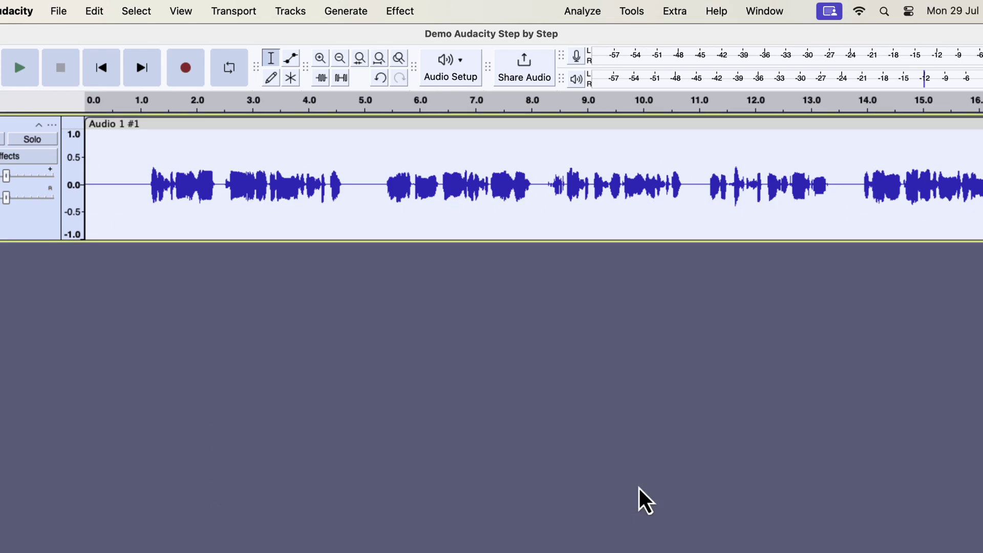
left_click(413, 17)
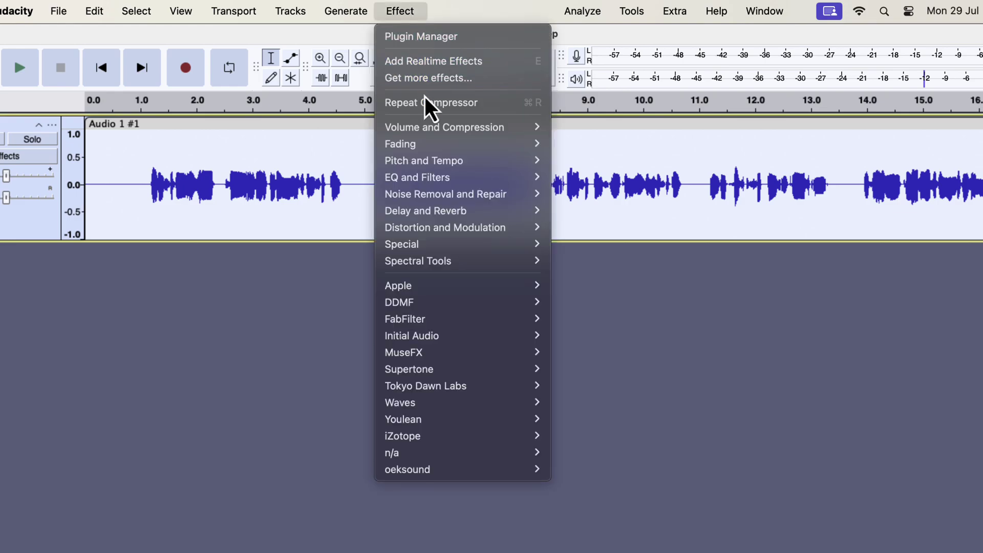
mouse_move(431, 129)
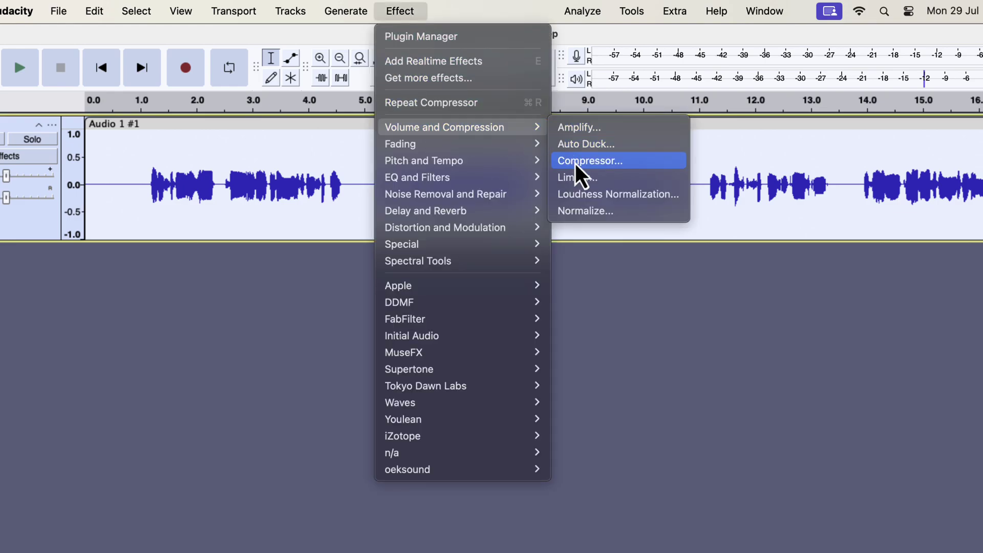
left_click(584, 212)
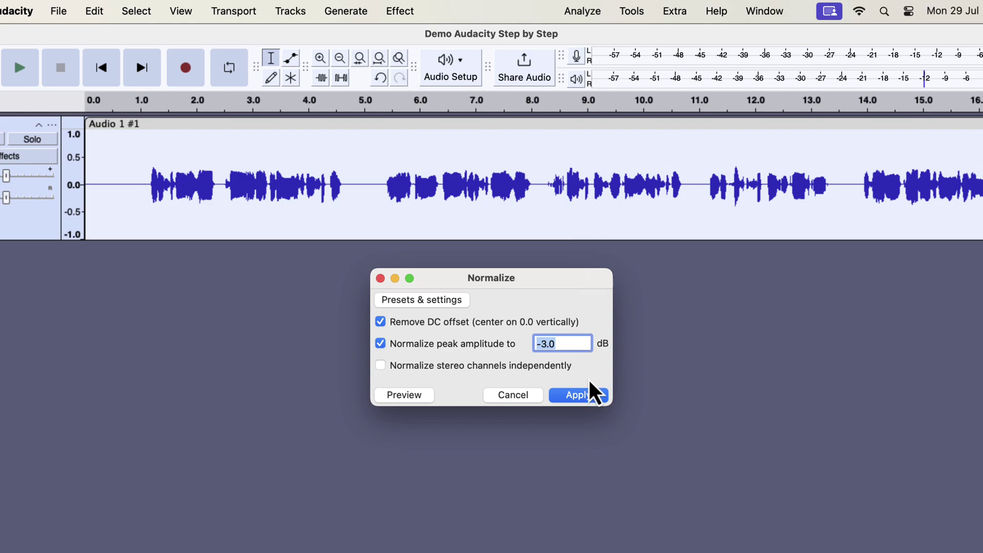
left_click(588, 395)
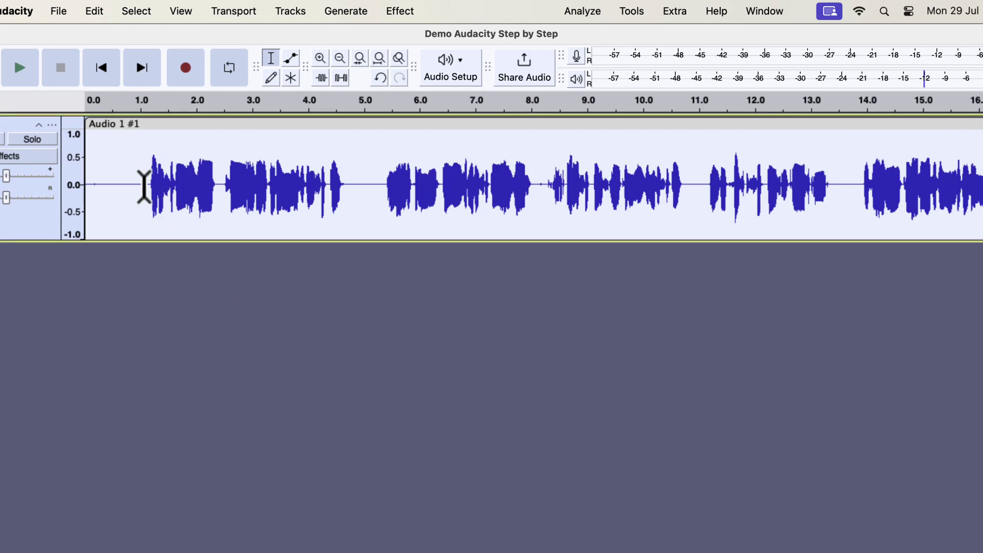
left_click(132, 171)
key("space")
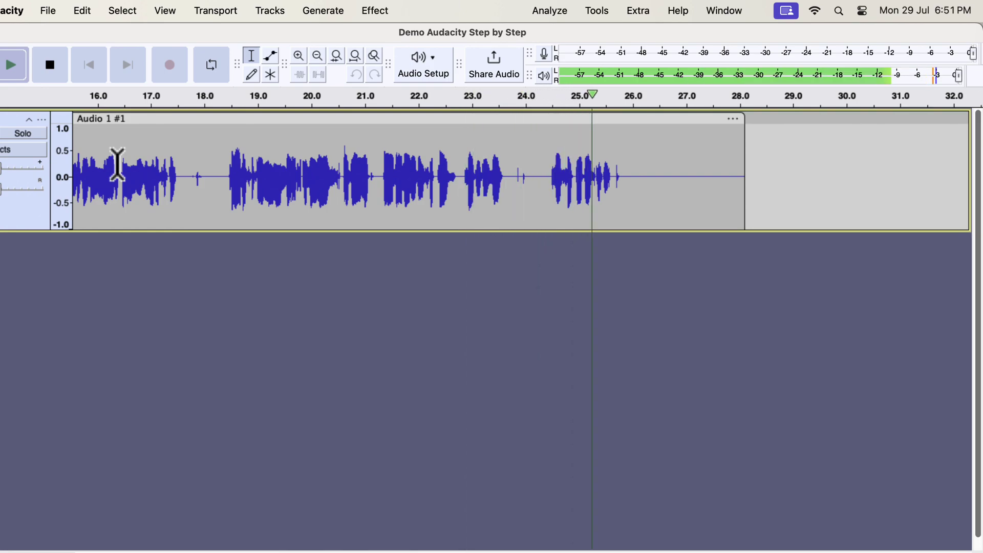
key("space")
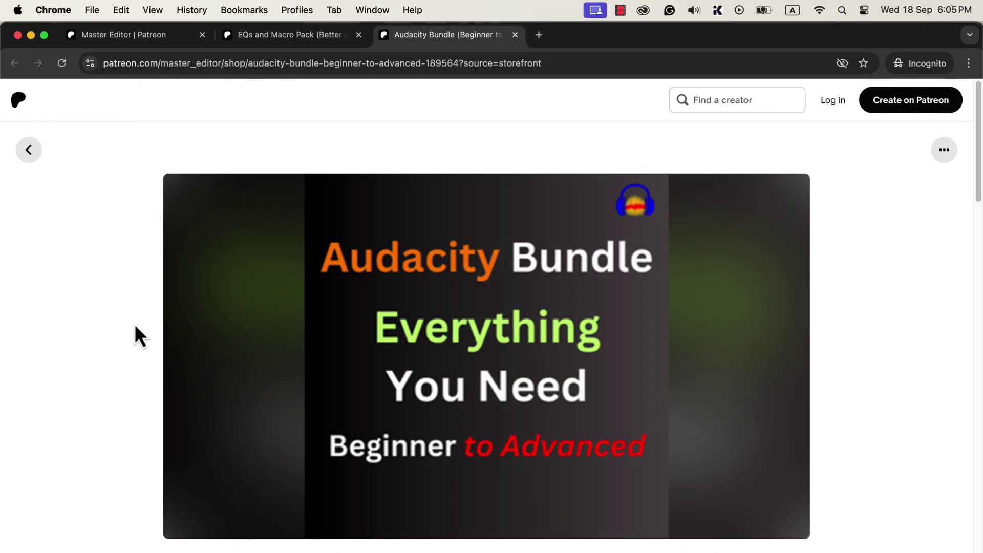
Scroll the Audacity Bundle page down to its $197 price and included courses.
scroll(135, 325, "down", 5)
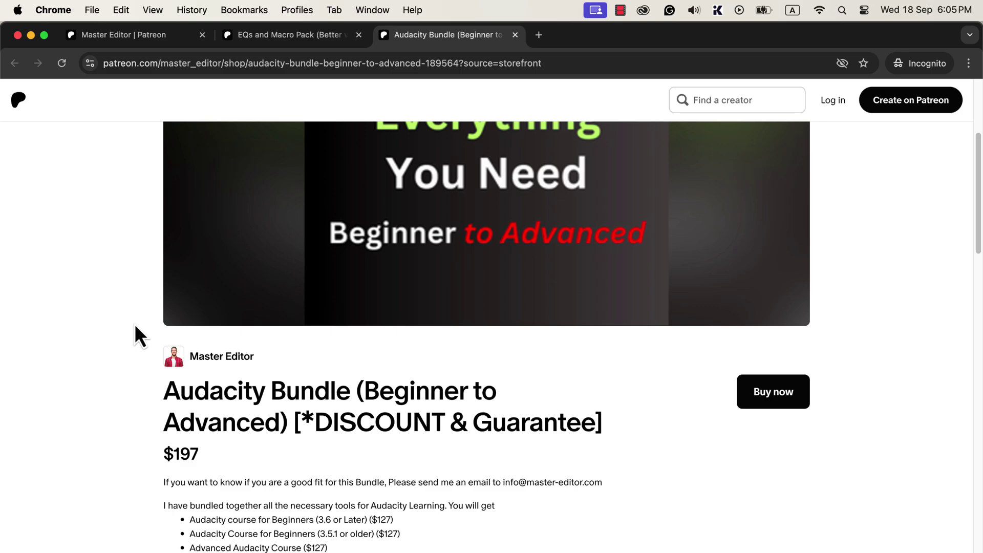
scroll(135, 325, "down", 5)
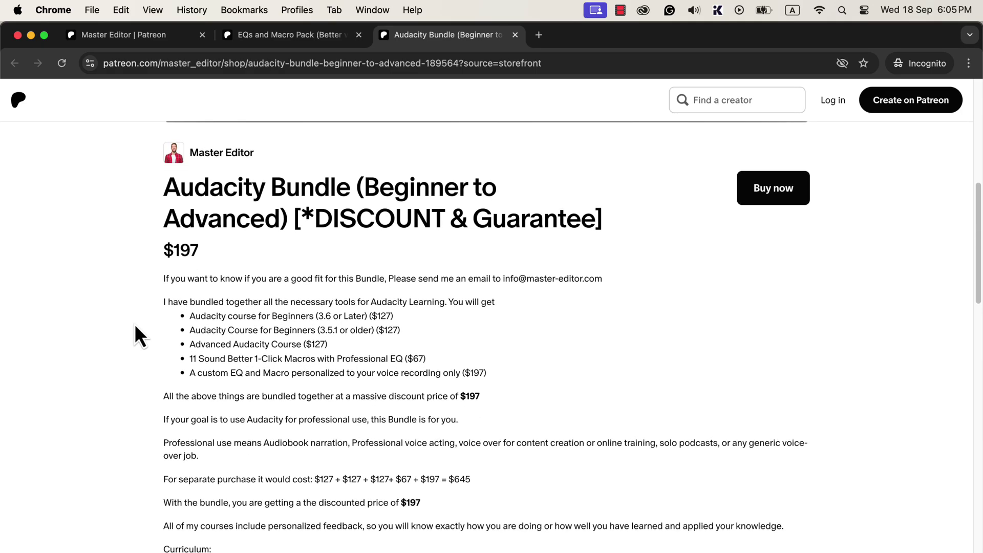